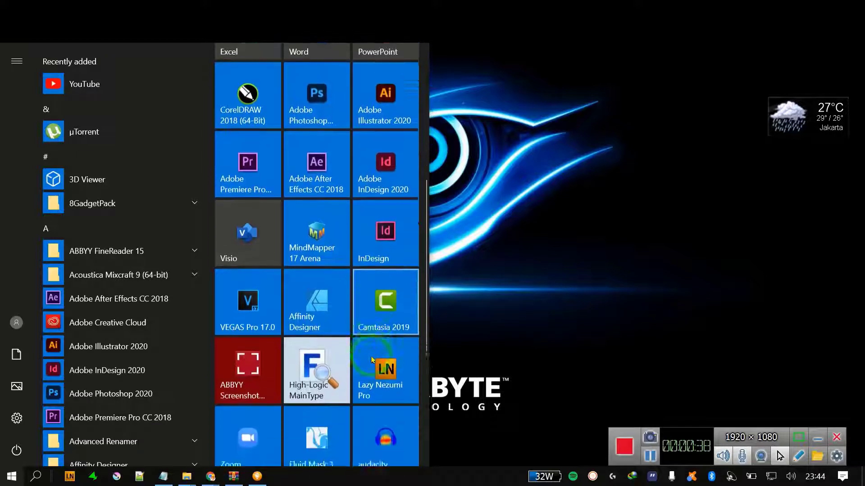
Launch Audacity.
click(390, 342)
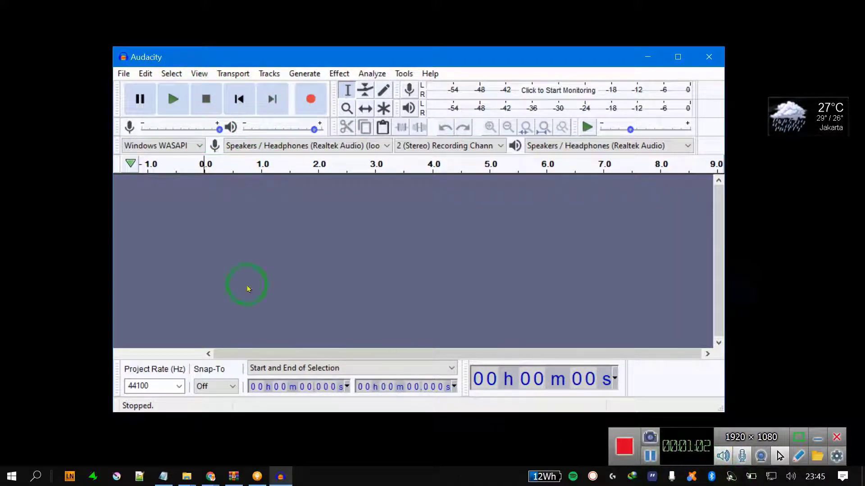
click(478, 387)
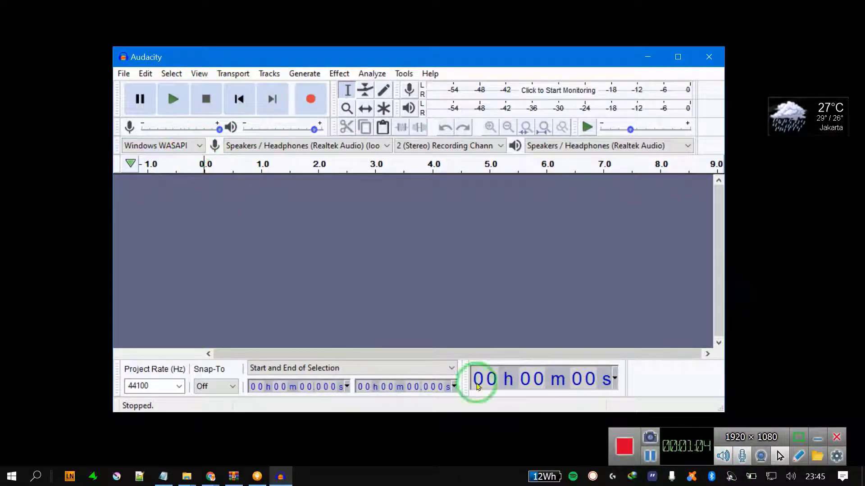
Open the Windows Sound settings and review the output and input devices in the sound device management list.
right_click(791, 476)
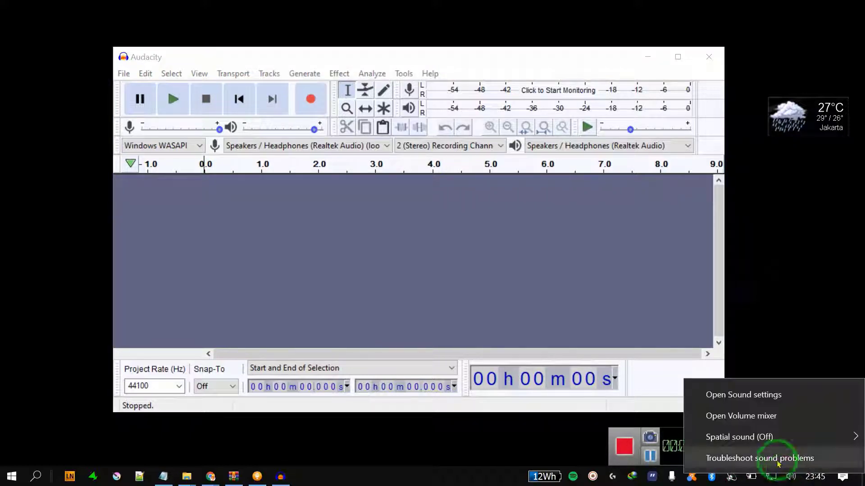
click(749, 400)
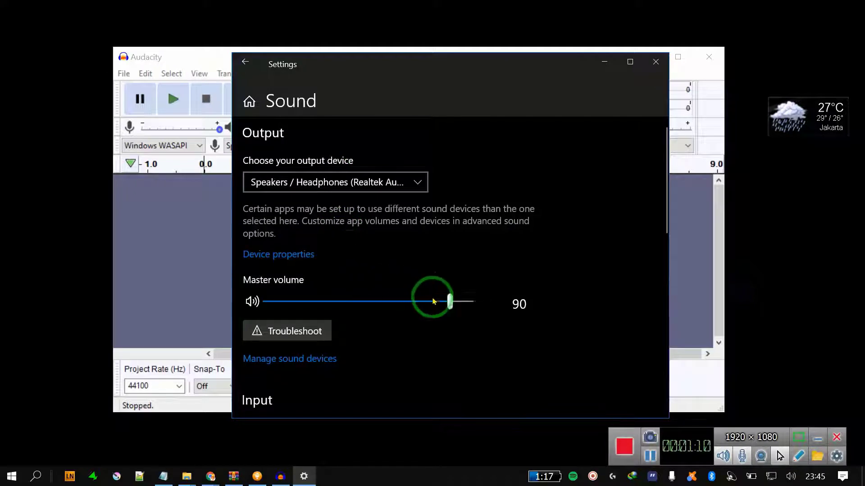
scroll(435, 305, down, 2)
scroll(405, 313, down, 2)
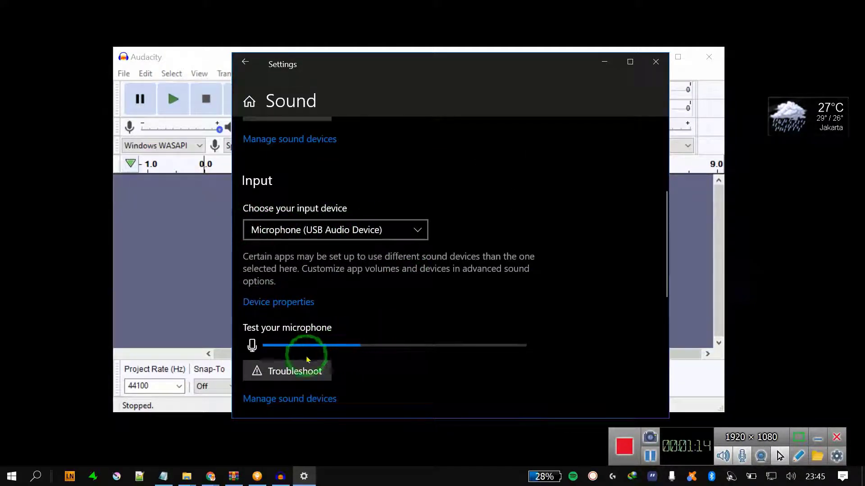
scroll(380, 344, down, 1)
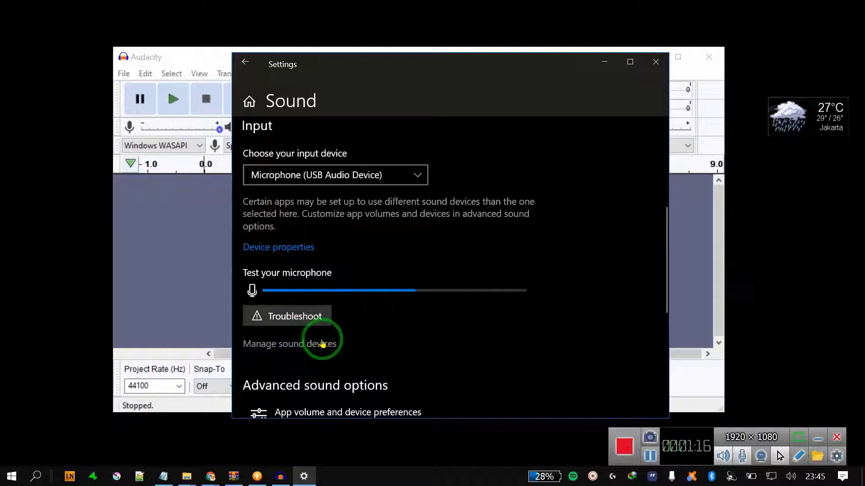
click(314, 346)
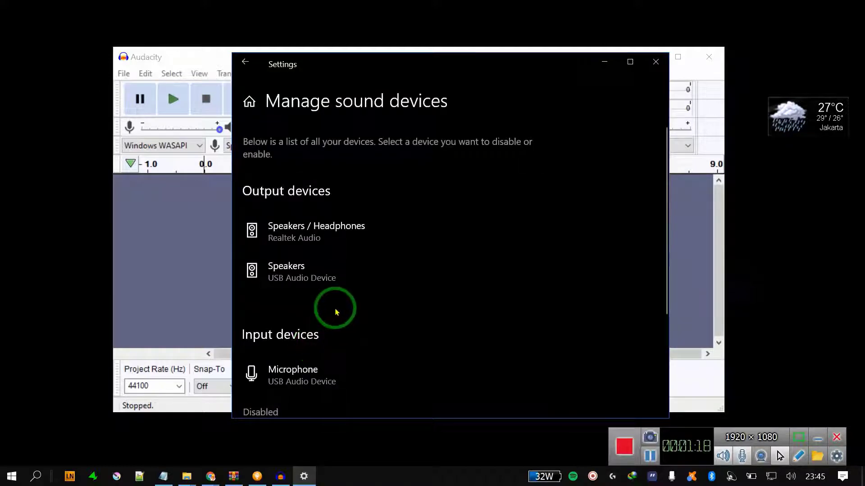
scroll(336, 312, down, 1)
scroll(346, 289, up, 1)
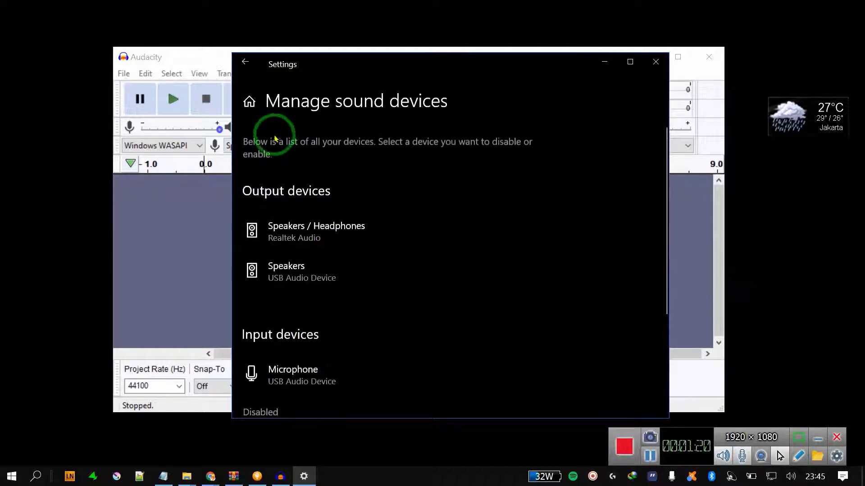
Check the disabled Realtek Audio microphone among the managed input devices, and close the Settings window.
click(247, 65)
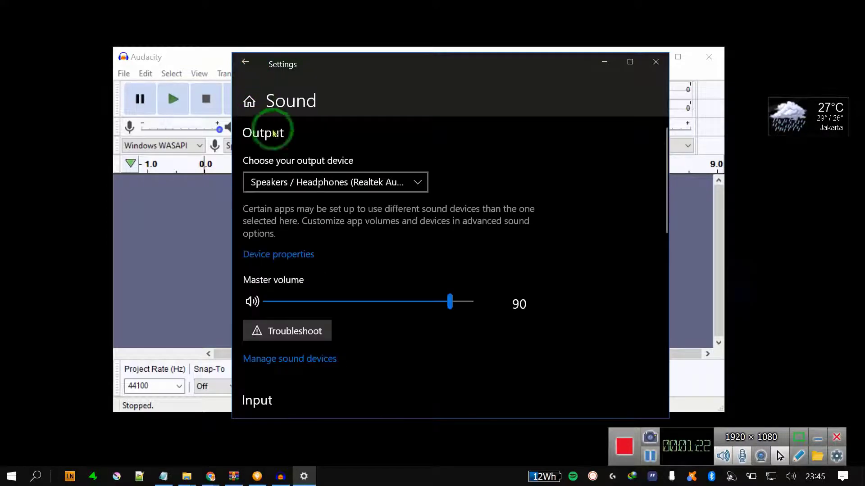
scroll(380, 223, down, 2)
scroll(379, 222, down, 2)
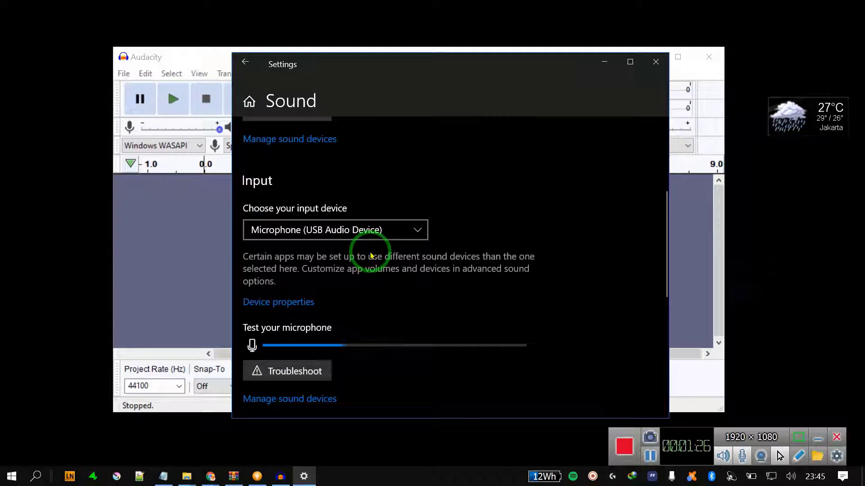
click(290, 399)
click(283, 354)
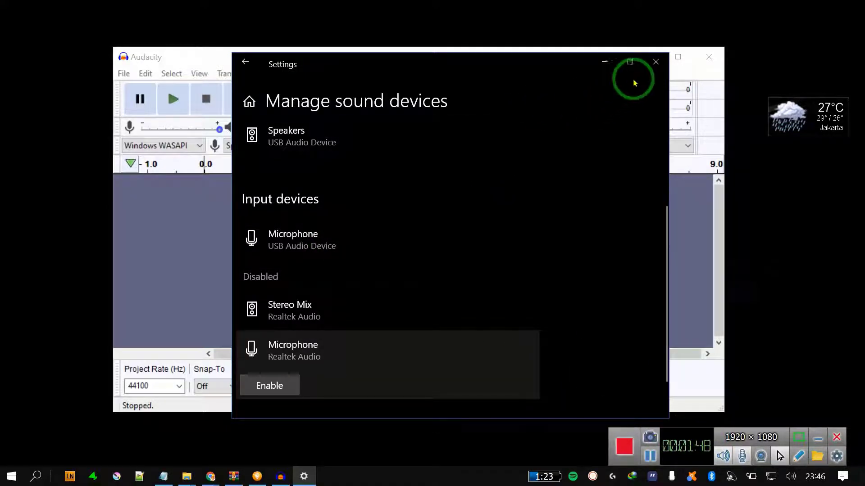
click(657, 63)
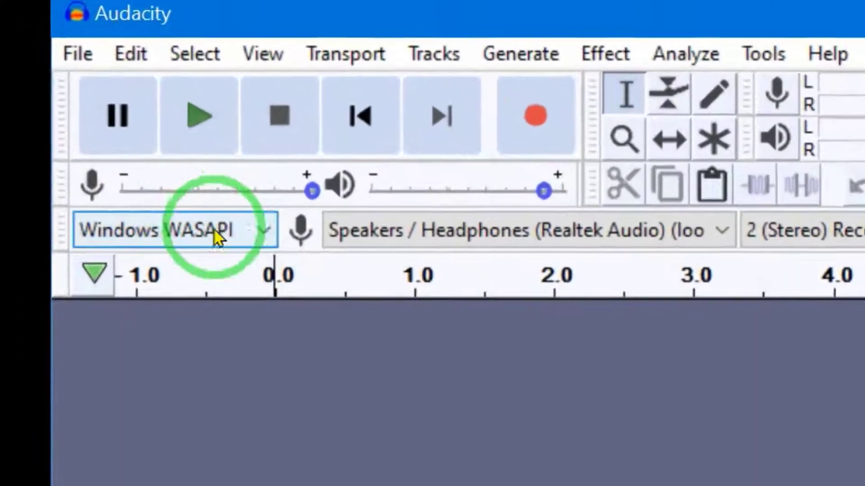
Choose Speakers / Headphones (Realtek Audio) (loopback) as Audacity's recording device with the Windows WASAPI host, and minimize Audacity.
click(467, 221)
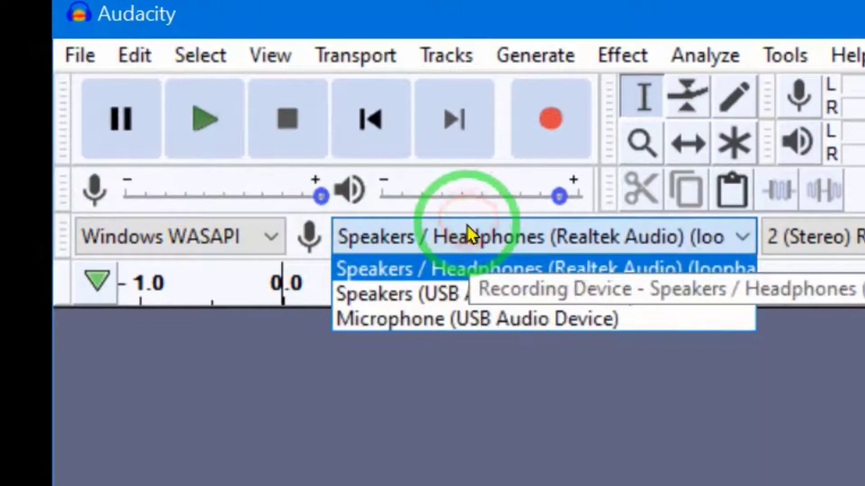
click(567, 266)
click(623, 233)
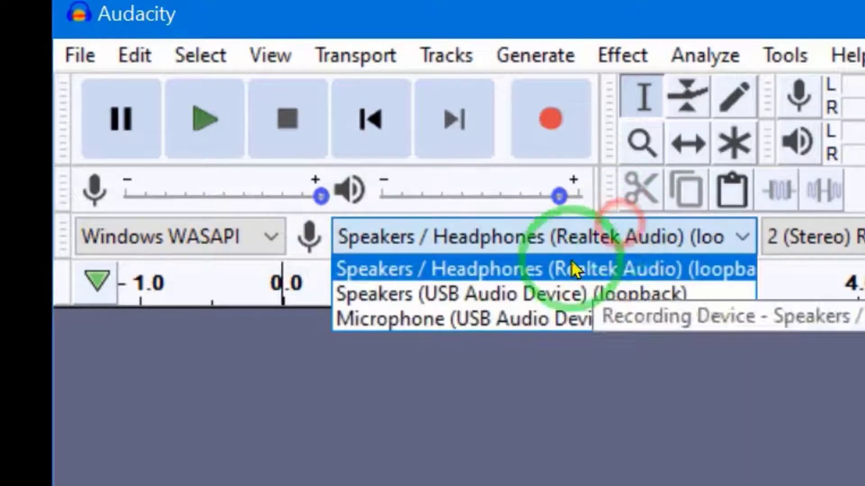
click(559, 268)
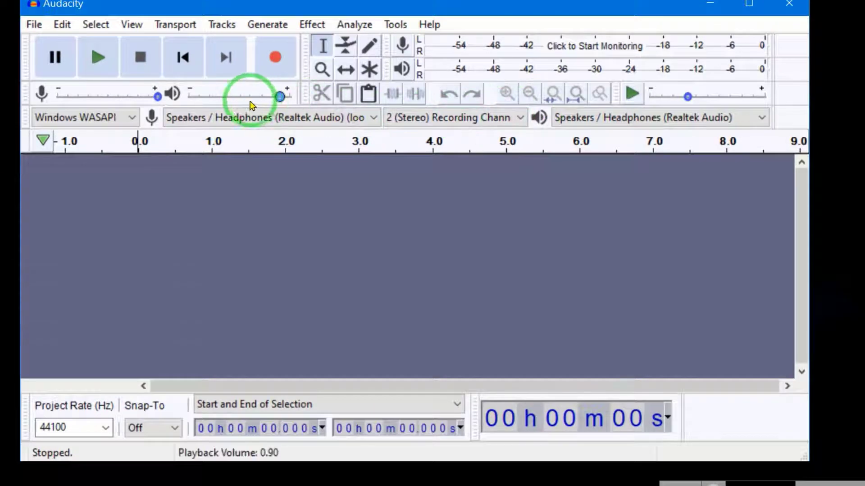
click(143, 97)
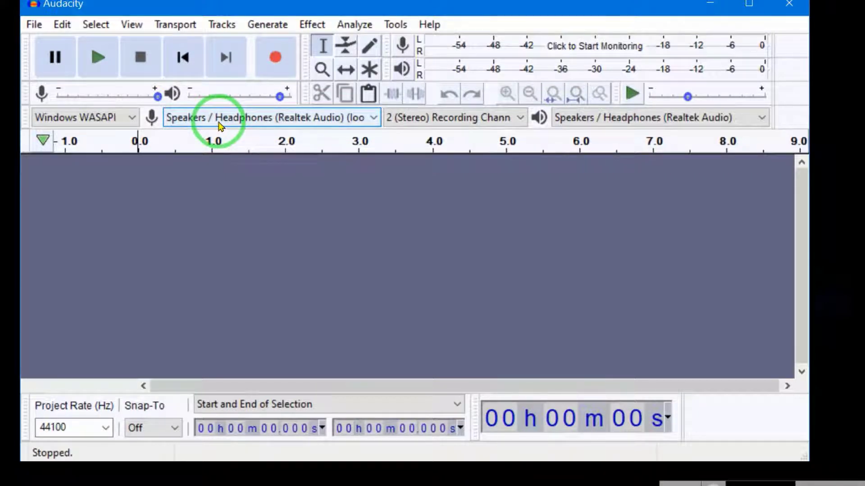
click(715, 2)
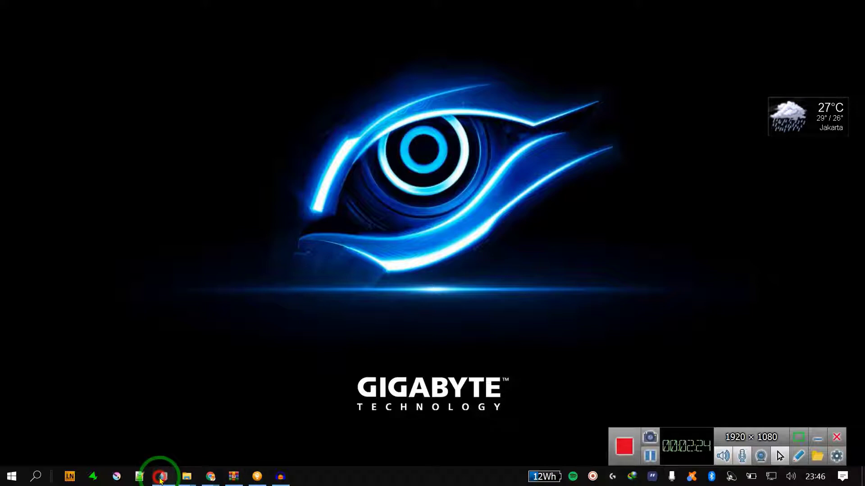
Switch to the PLR articles archive in WinRAR, browse its Alternative Medicine text files, and minimize the archive.
click(161, 478)
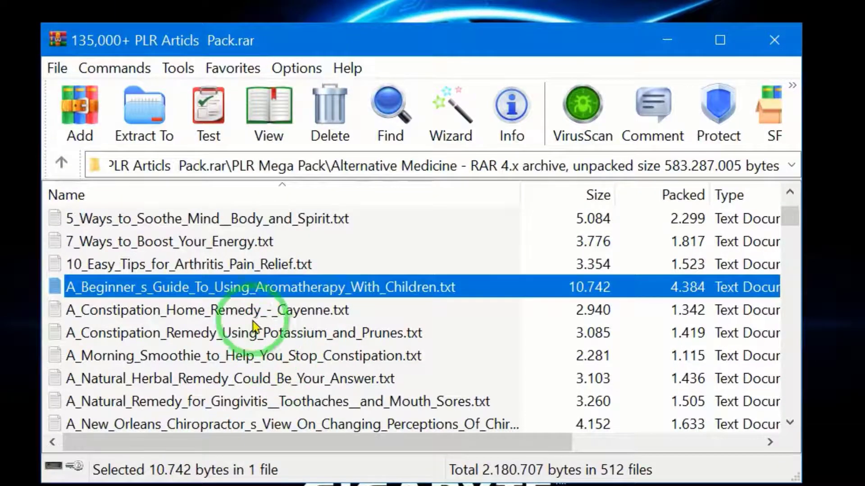
scroll(359, 346, down, 12)
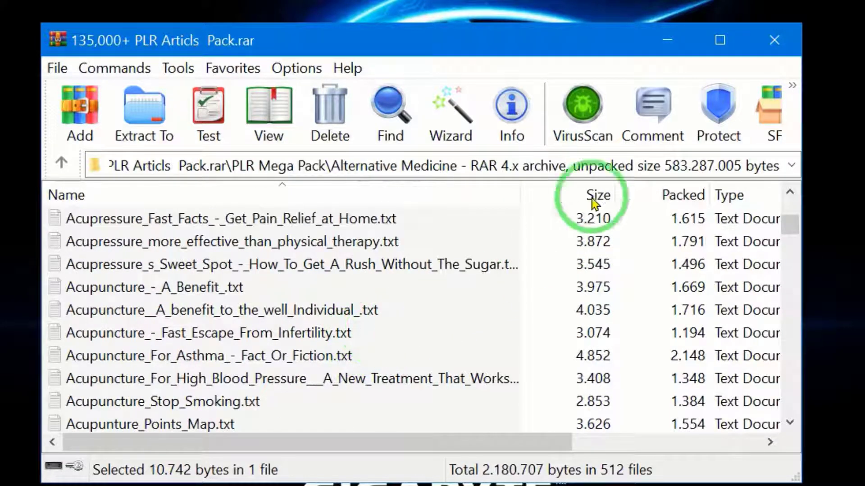
click(666, 40)
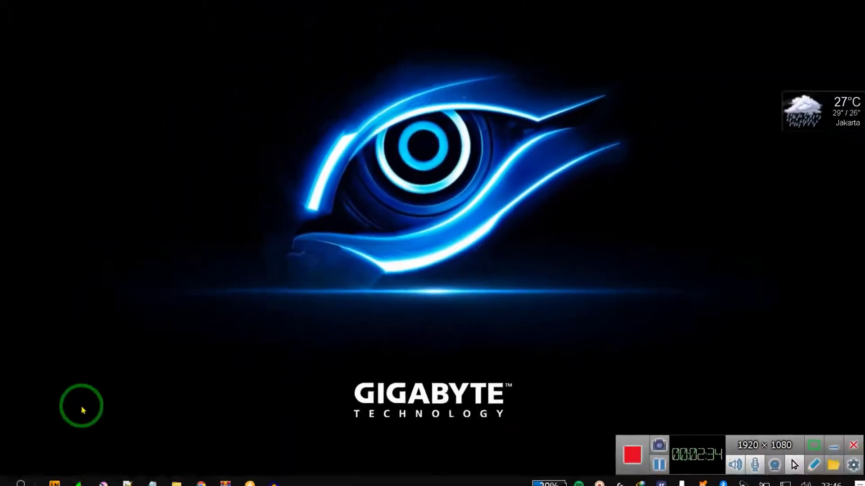
Switch to the Aromatherapy__Myth_Or_Reality file in Notepad, examine its title, summary and article body, and minimize it.
click(154, 481)
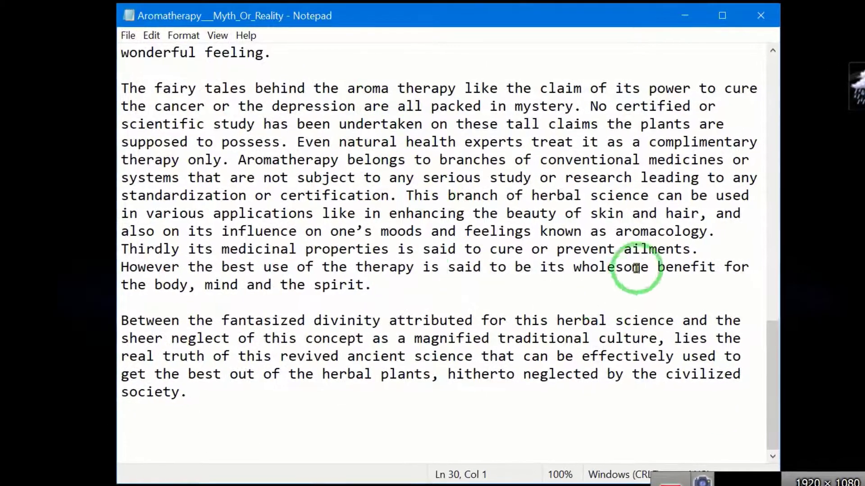
drag(771, 339, 777, 28)
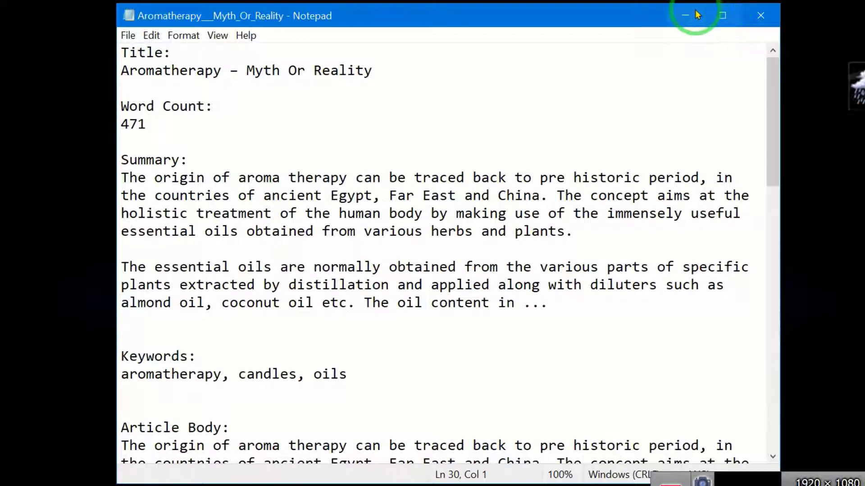
drag(122, 54, 122, 88)
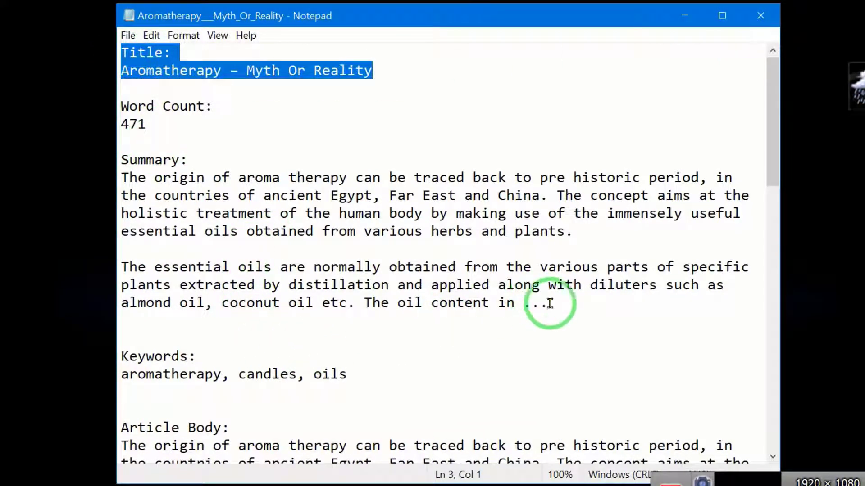
drag(547, 303, 94, 104)
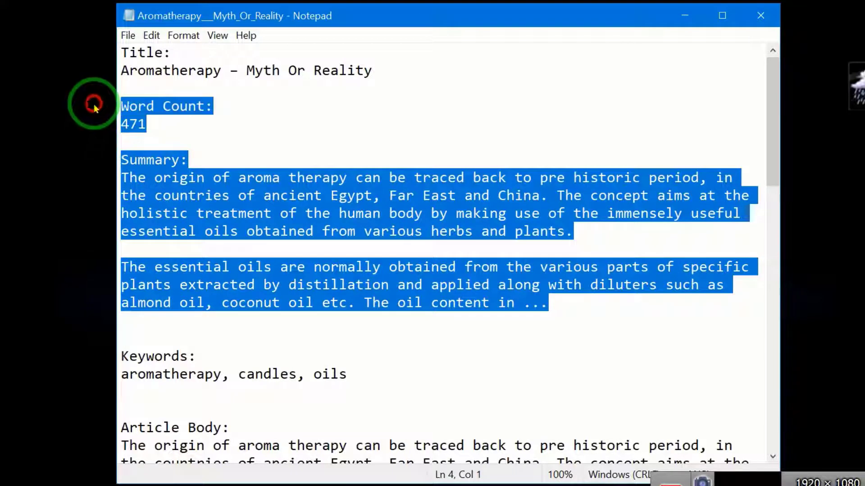
drag(124, 73, 433, 87)
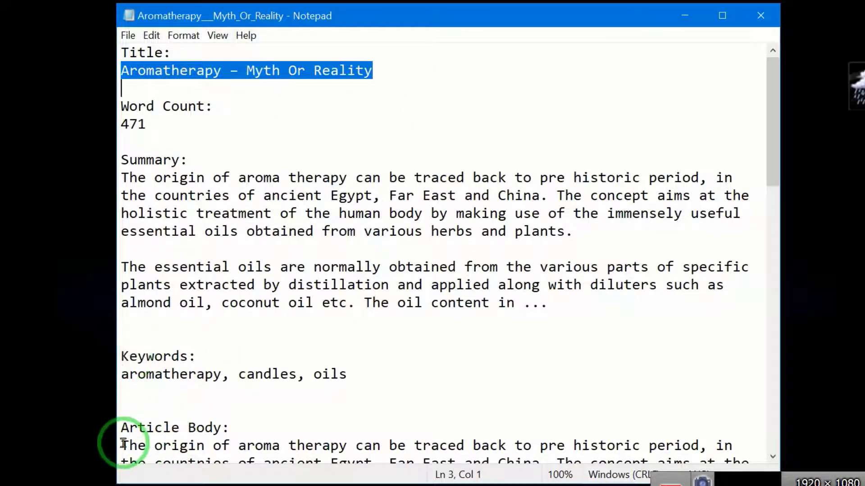
drag(122, 446, 180, 451)
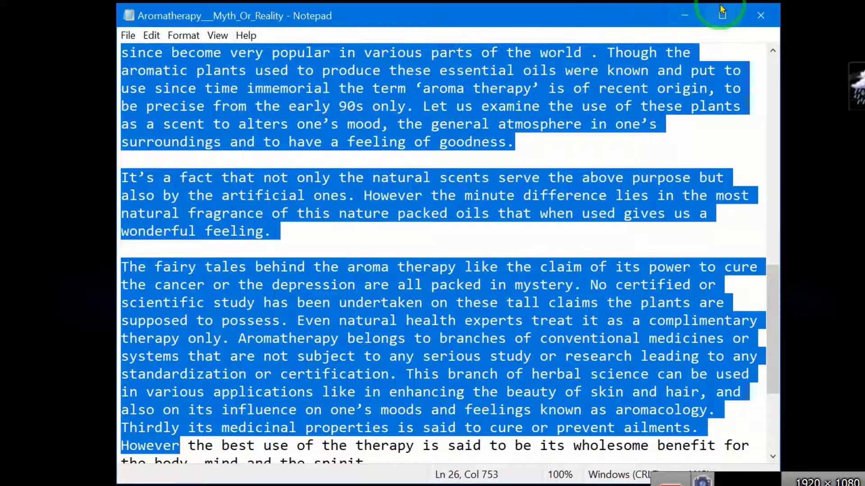
click(693, 17)
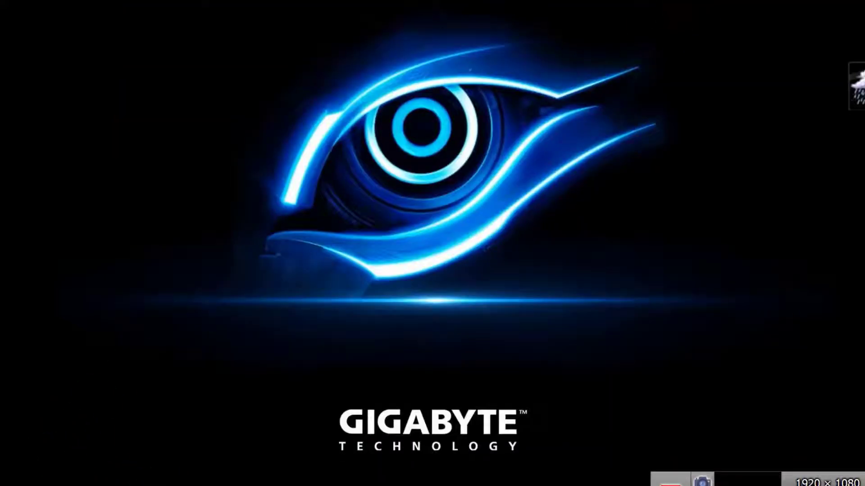
Switch to the Aromatherapy – Myth Or Reality blog post in Chrome and check the name of the text-to-speech extension.
mouse_move(210, 476)
click(180, 436)
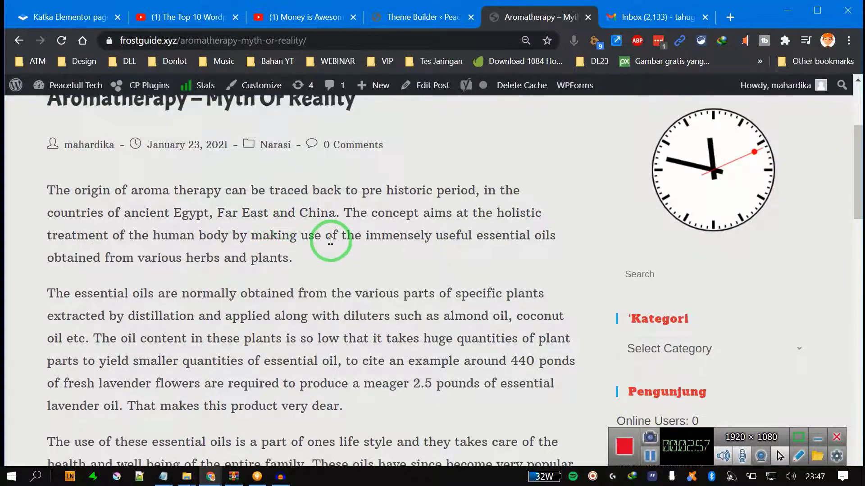
scroll(330, 240, up, 2)
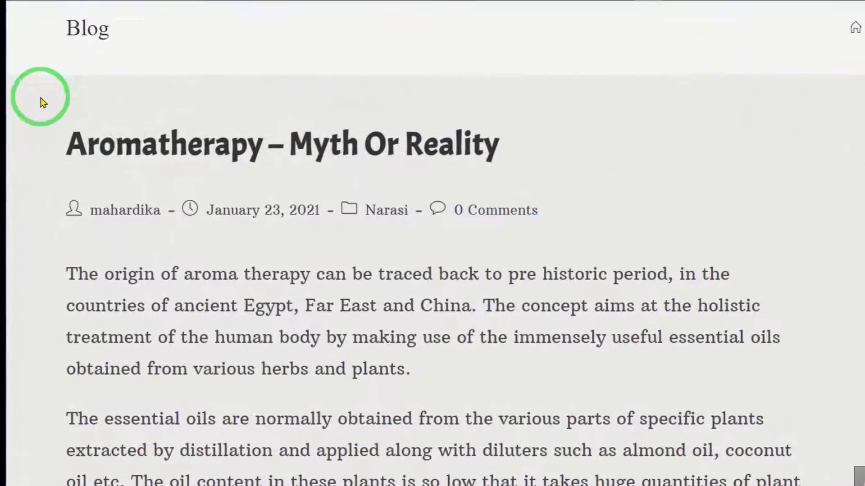
scroll(458, 142, down, 3)
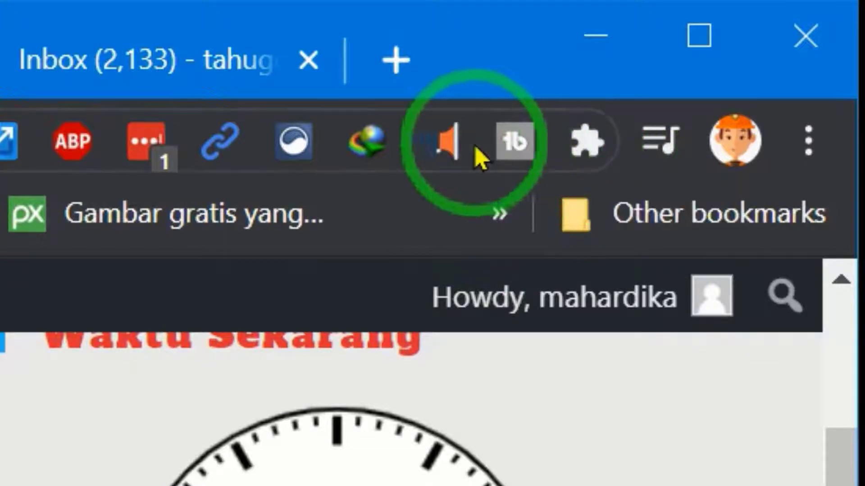
right_click(453, 143)
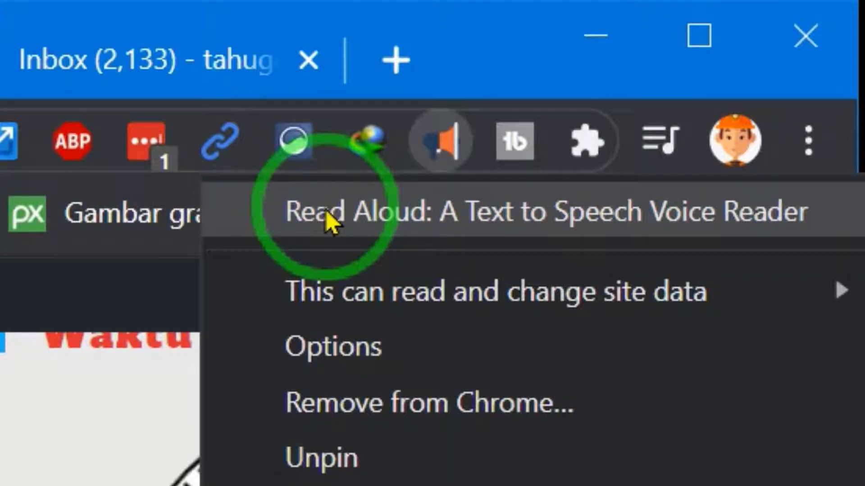
click(475, 27)
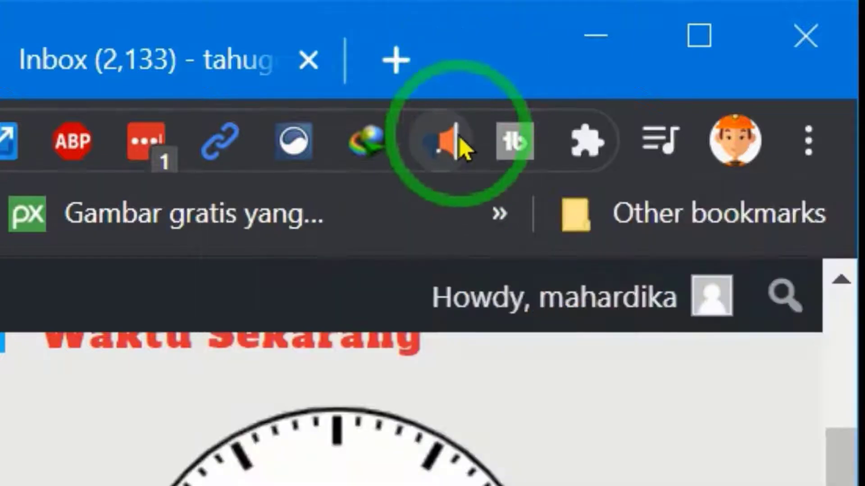
Start the Read Aloud text-to-speech extension on the Aromatherapy – Myth Or Reality blog post.
click(458, 146)
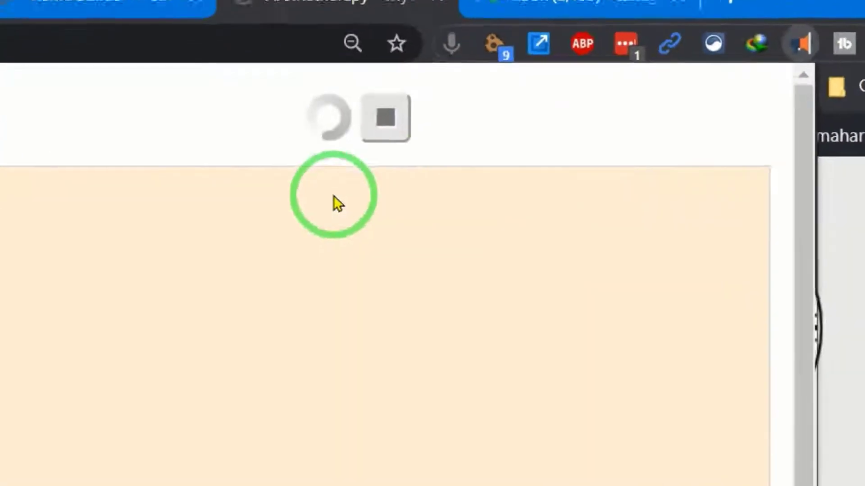
click(475, 101)
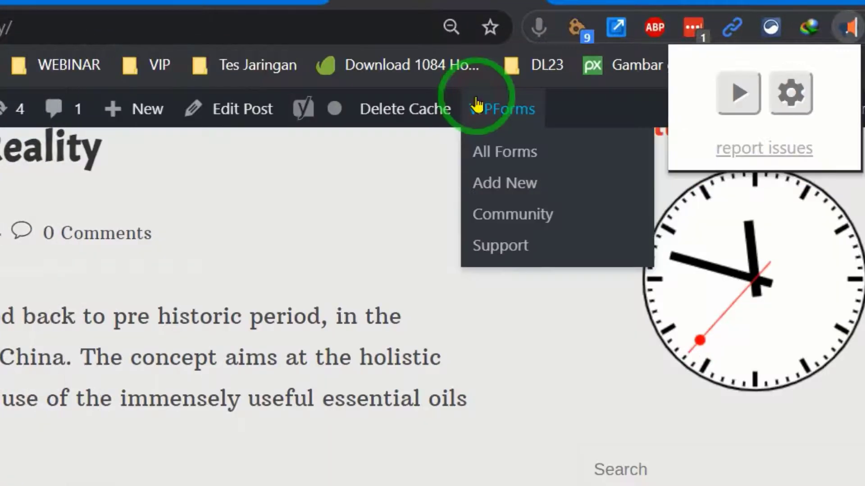
click(848, 27)
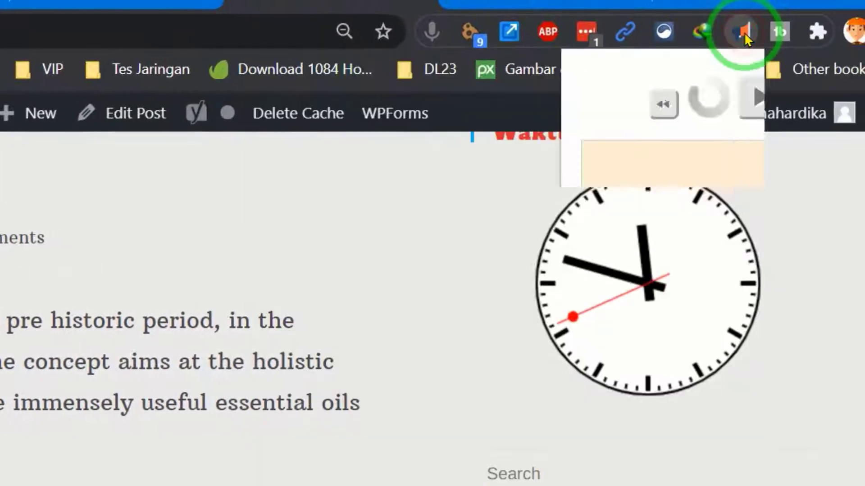
Stop the narration, browse the voices available in the Read Aloud options, and close the options keeping Microsoft British English (Hazel).
click(377, 109)
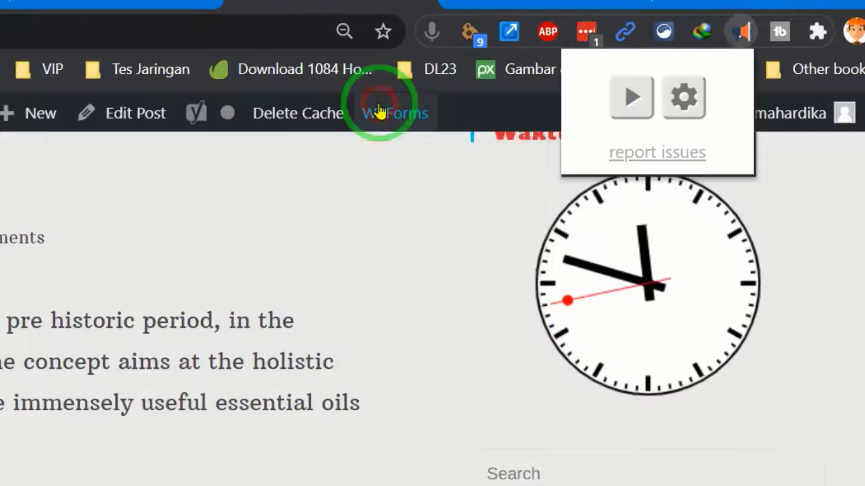
click(692, 102)
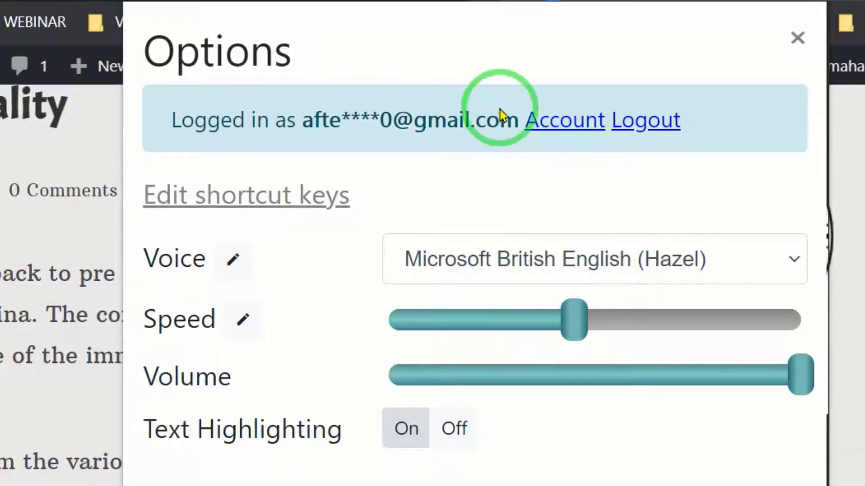
click(618, 264)
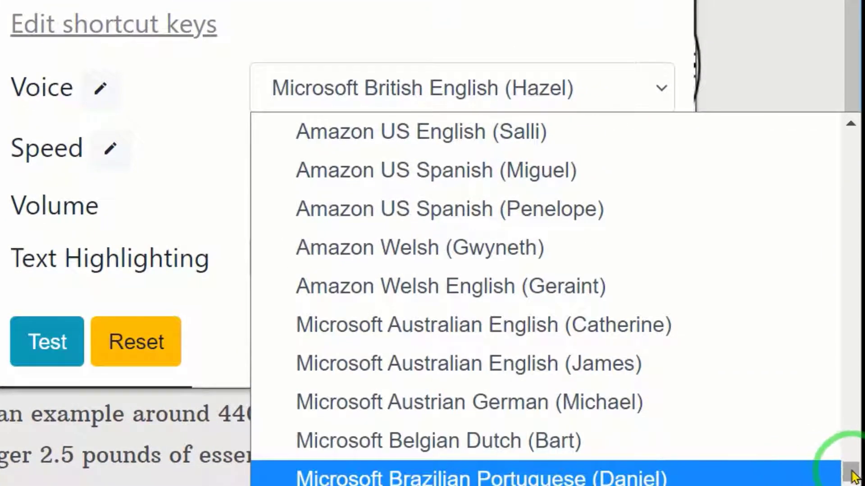
drag(851, 450, 851, 130)
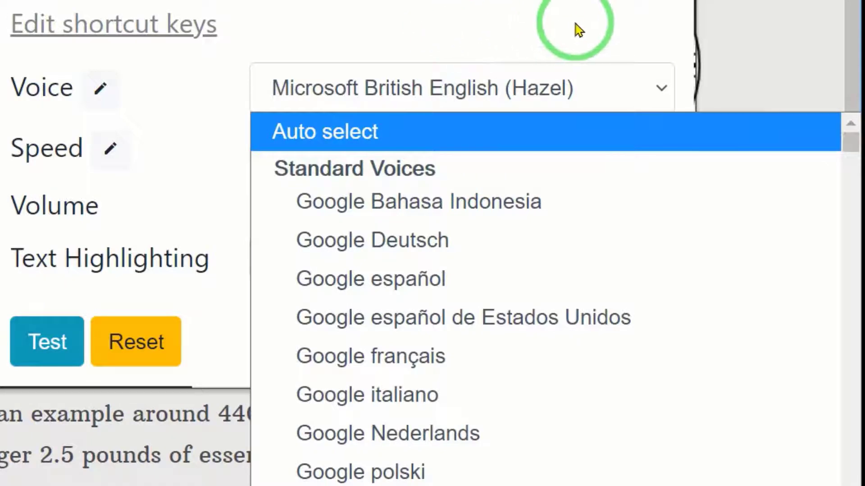
click(360, 0)
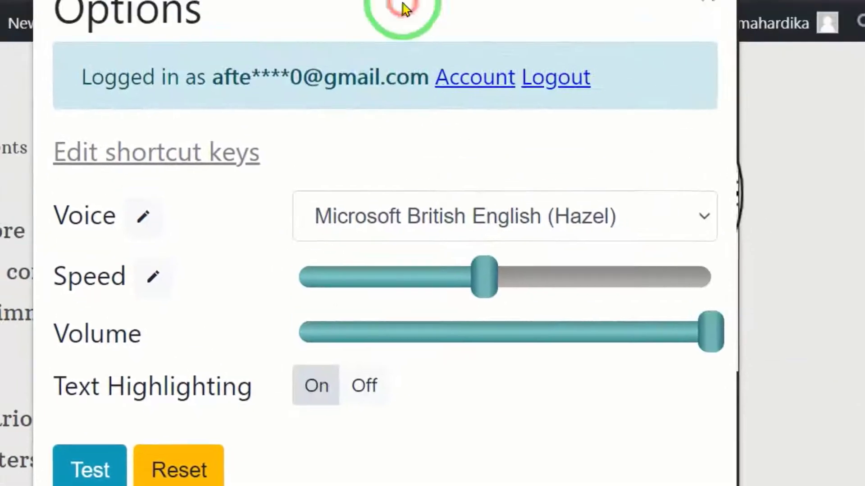
click(666, 0)
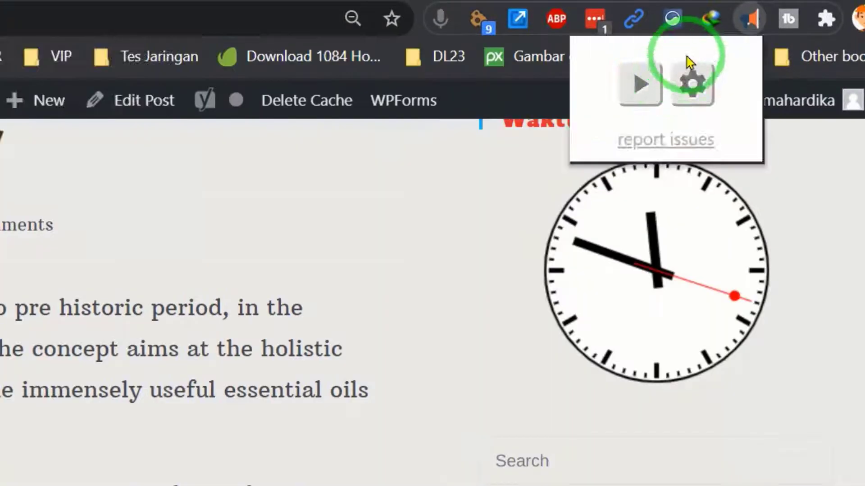
Preview the Read Aloud narration of the post's title and opening paragraph, and stop the reading.
click(641, 83)
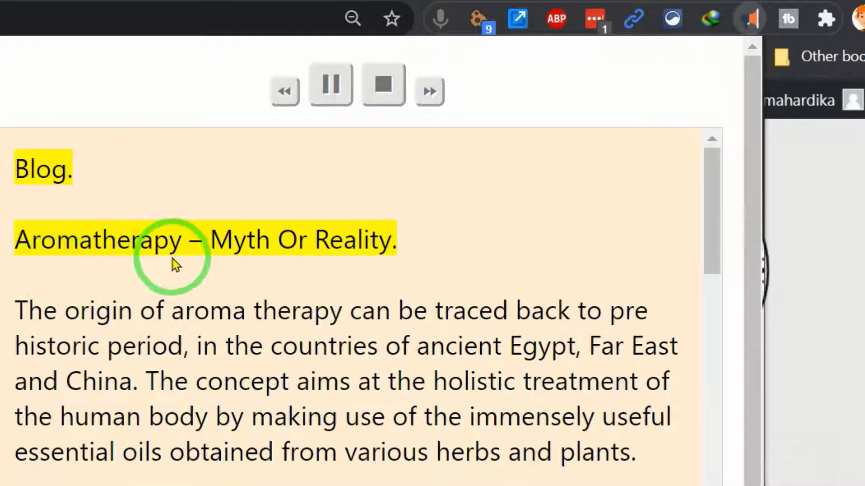
click(266, 315)
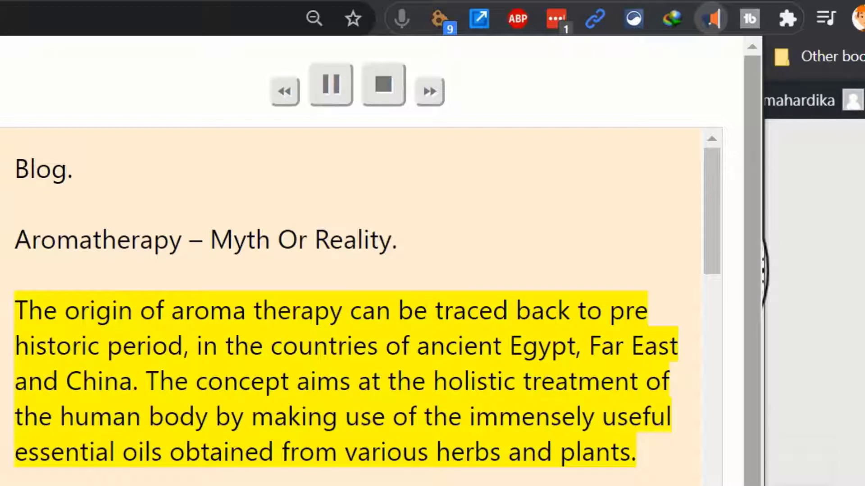
click(393, 100)
mouse_move(392, 104)
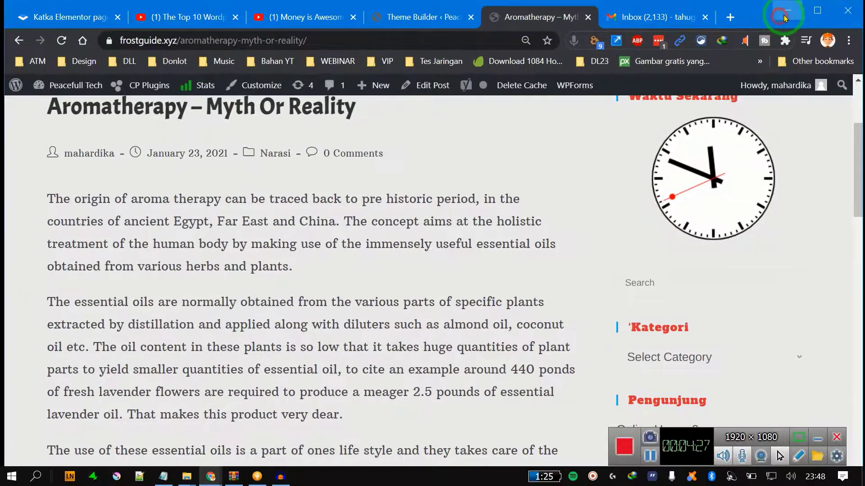
Minimize Chrome and switch to the empty Audacity project.
click(786, 13)
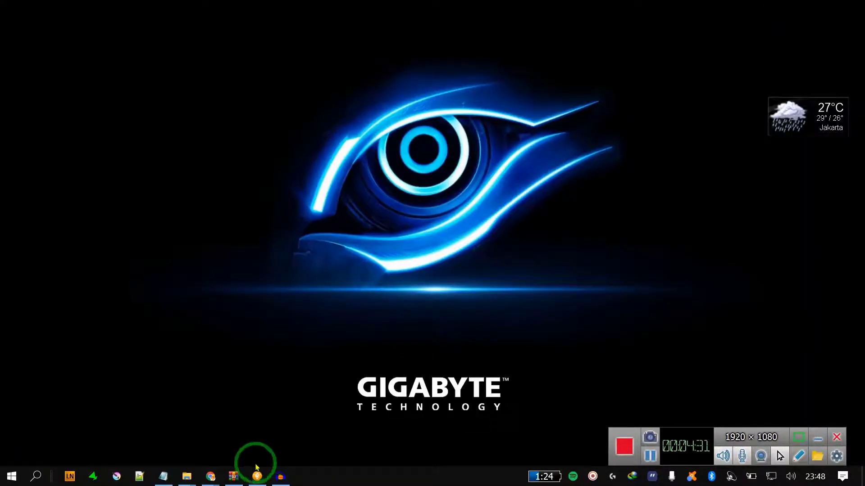
mouse_move(291, 481)
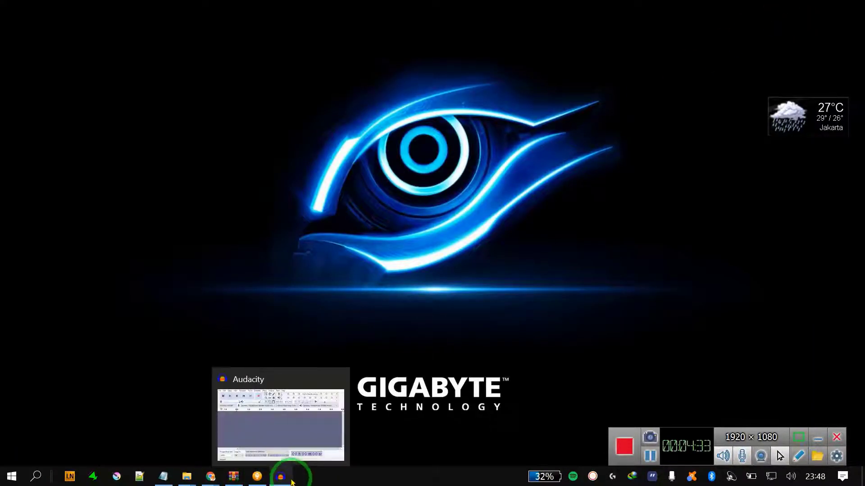
click(280, 446)
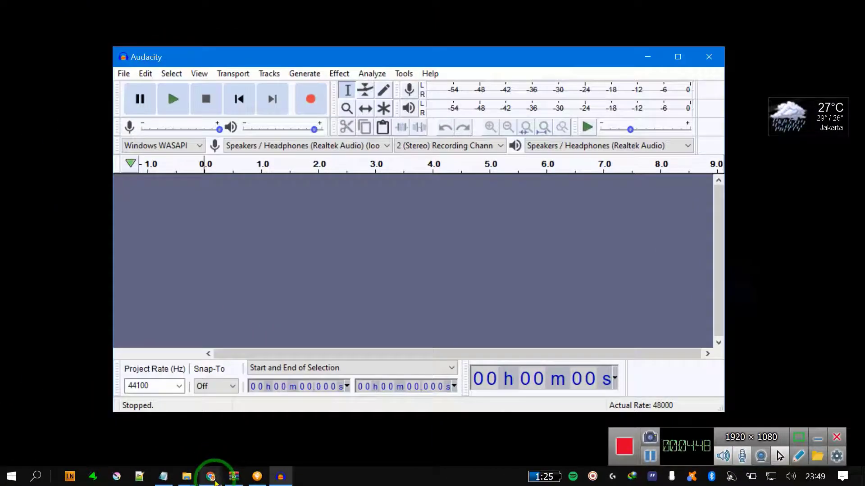
Switch to the Aromatherapy – Myth Or Reality post in Chrome, start Read Aloud on it, and minimize Chrome to return to Audacity.
mouse_move(212, 477)
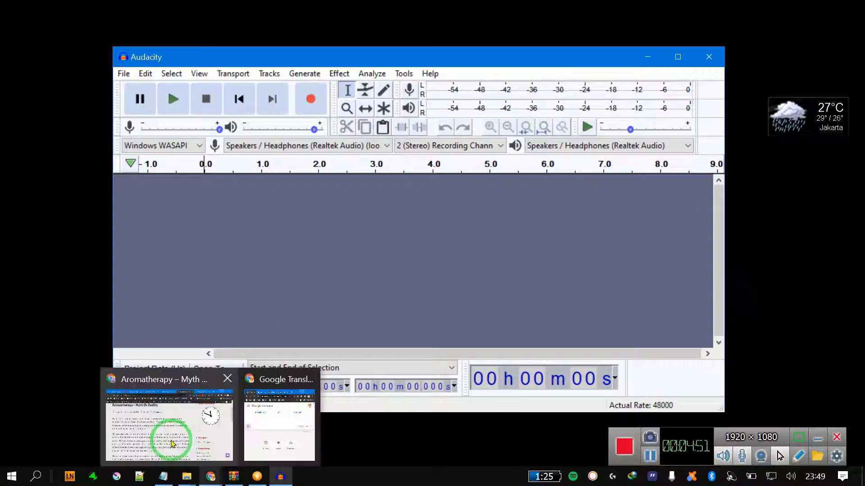
click(171, 441)
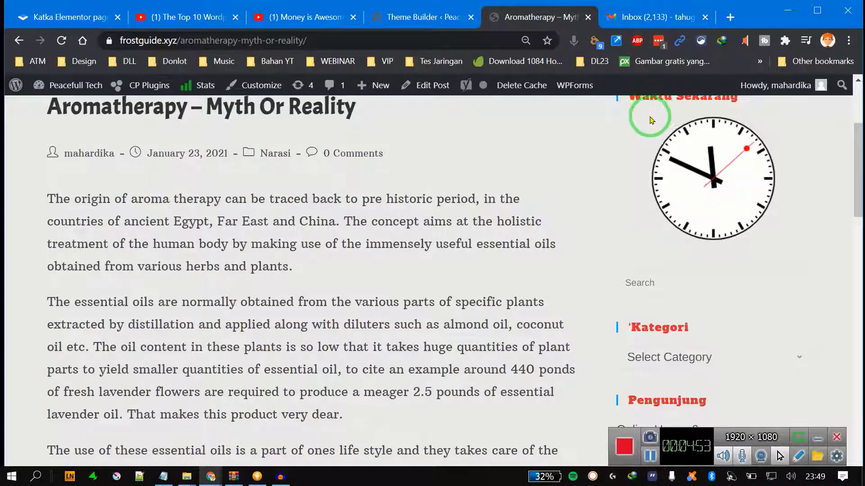
click(746, 45)
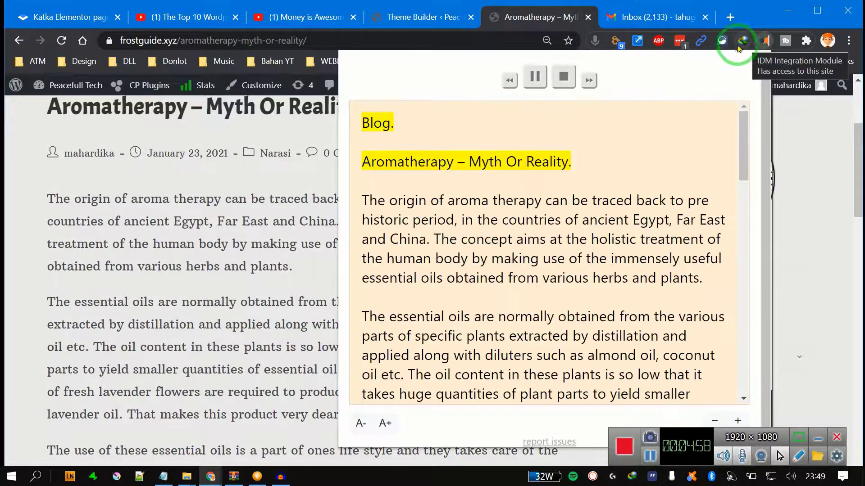
click(740, 457)
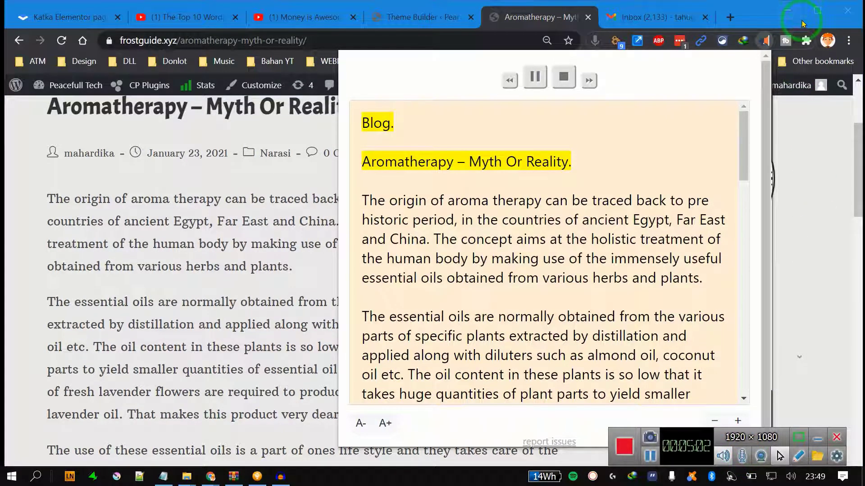
click(790, 9)
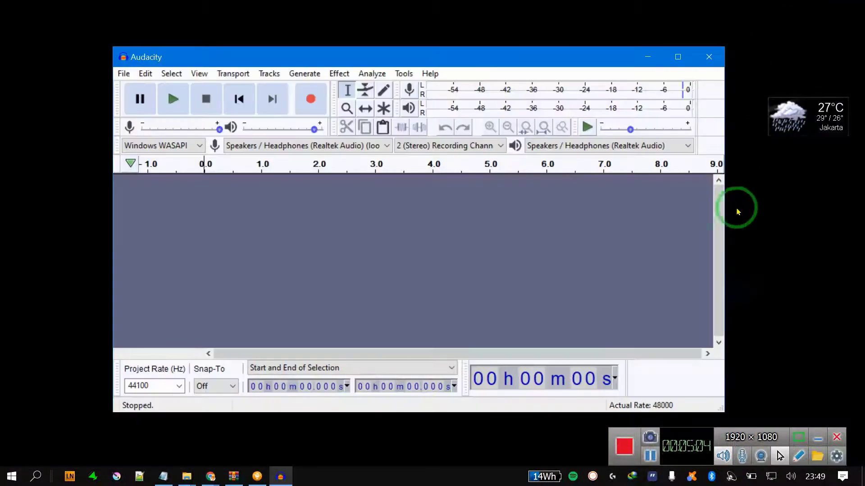
Record about 21 seconds of the playing narration as a stereo track in Audacity.
click(741, 458)
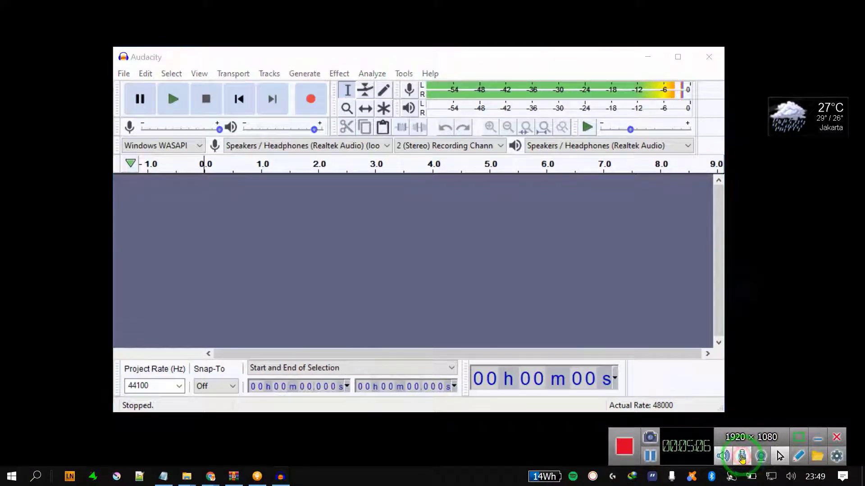
click(310, 99)
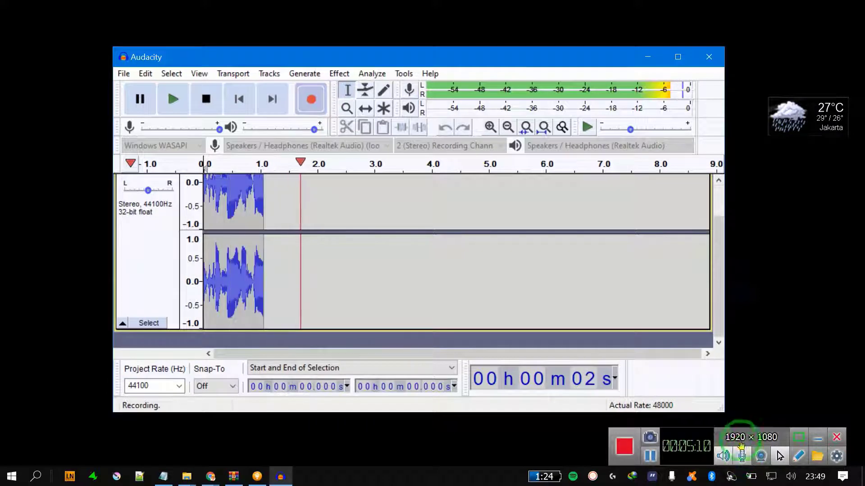
click(739, 455)
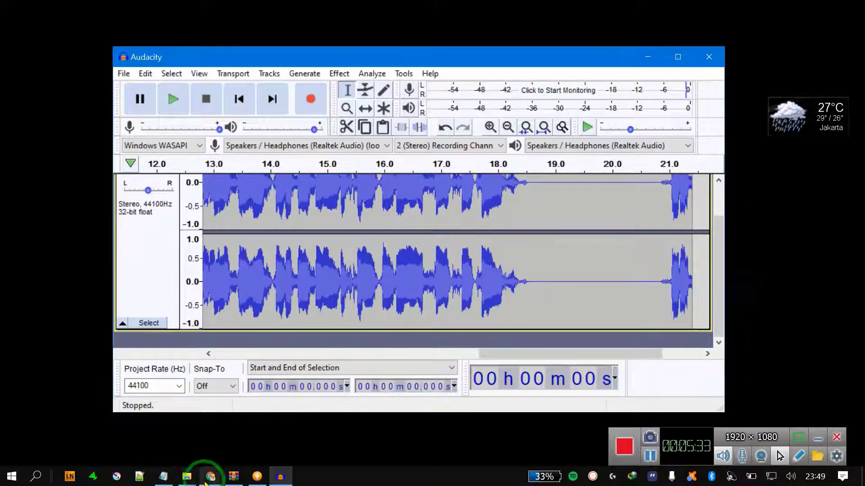
Switch to the blog post in Chrome, stop the Read Aloud narration, and minimize Chrome to return to Audacity.
mouse_move(205, 479)
click(183, 420)
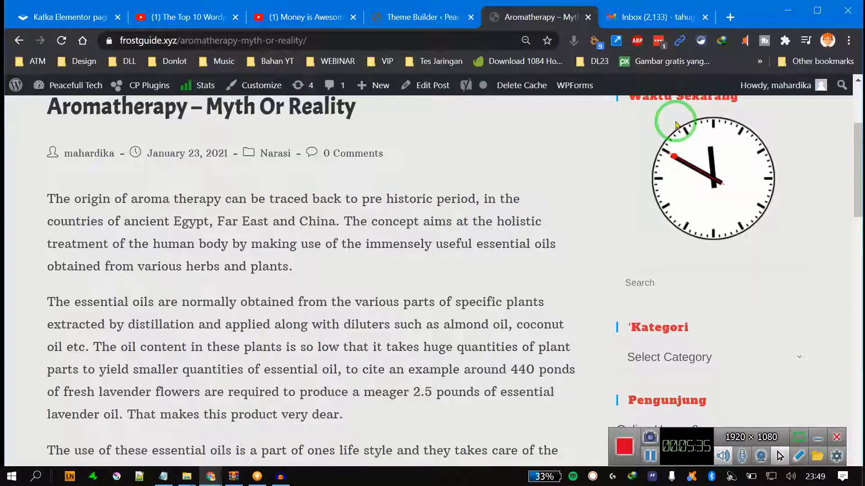
click(744, 45)
click(544, 77)
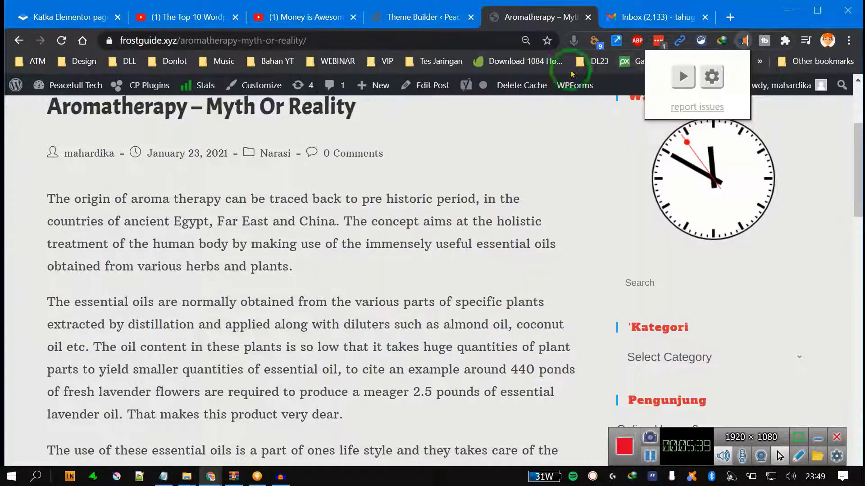
click(785, 19)
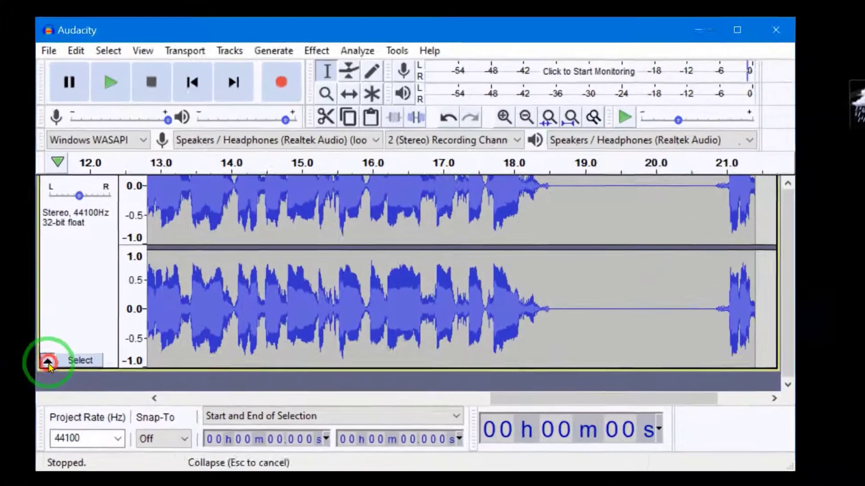
Resize the recorded track to show both channels and capture a noise profile from its silent stretch between 18.599 and 20.817 s.
click(123, 323)
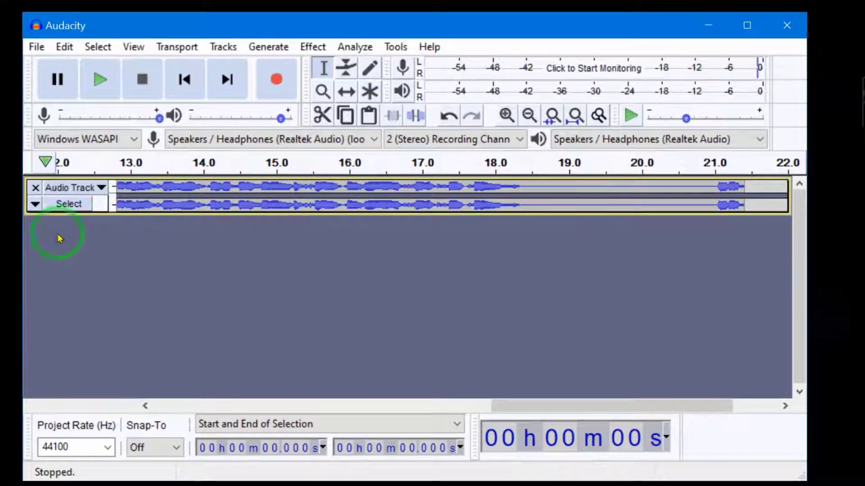
drag(72, 212, 68, 319)
drag(720, 220, 559, 269)
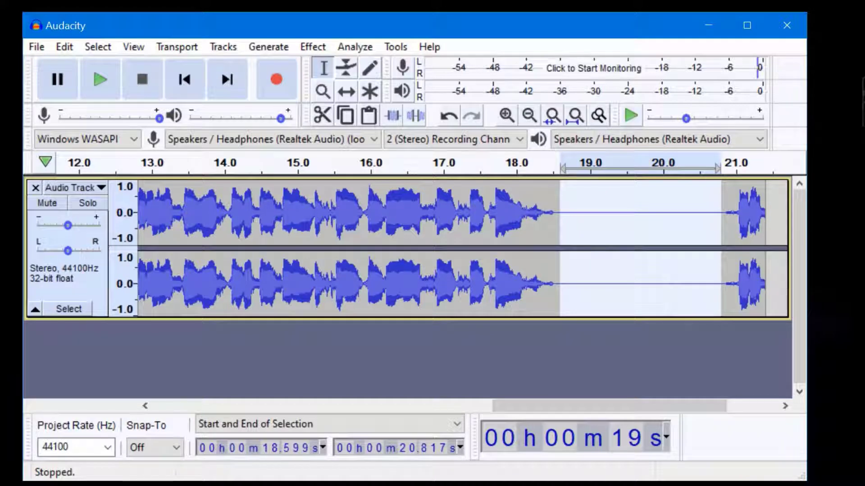
click(313, 47)
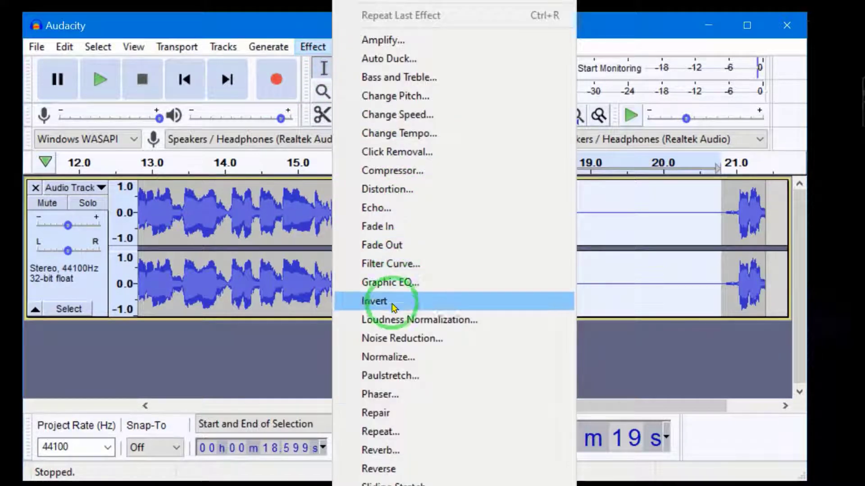
click(424, 347)
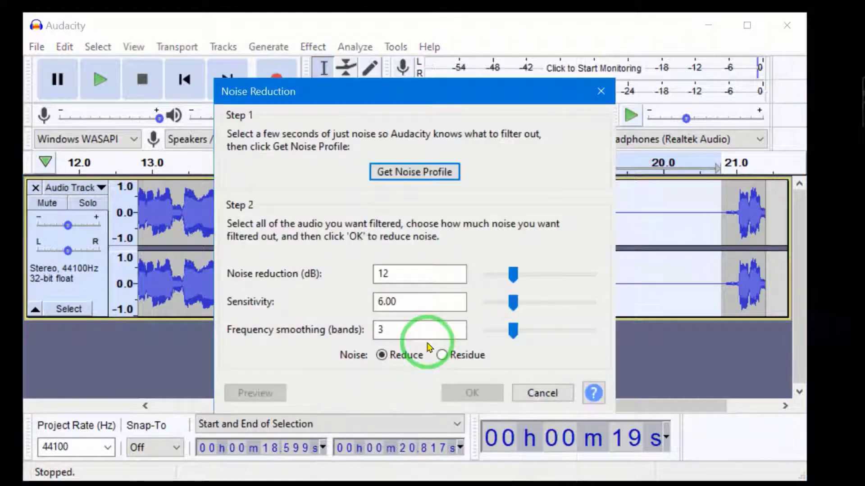
click(425, 172)
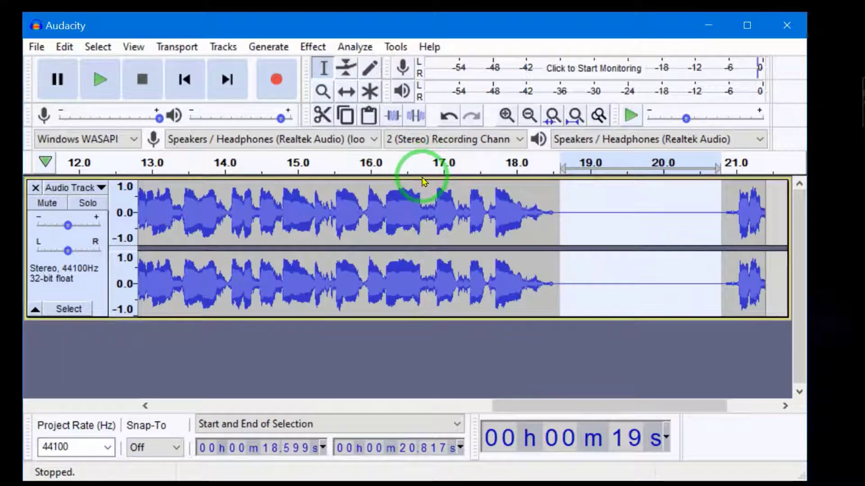
Apply Noise Reduction to the whole track with 12 dB, sensitivity 6.00 and 3 smoothing bands, and play back the start of the result.
key(ctrl+a)
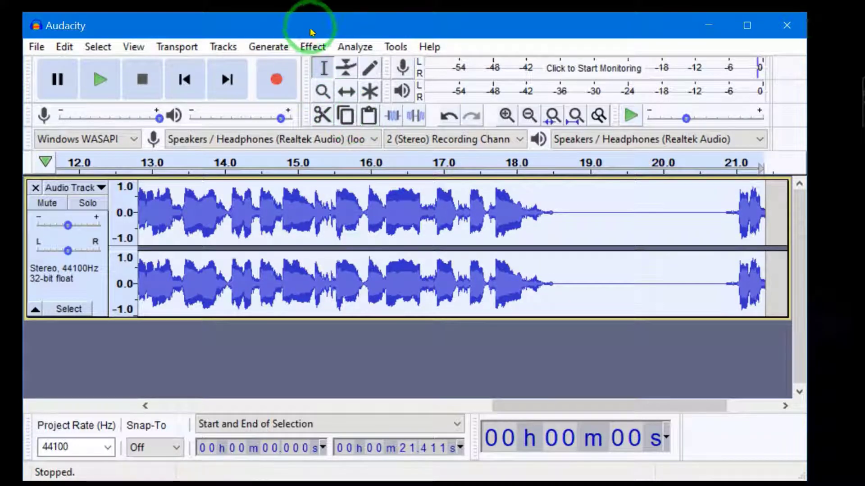
click(313, 46)
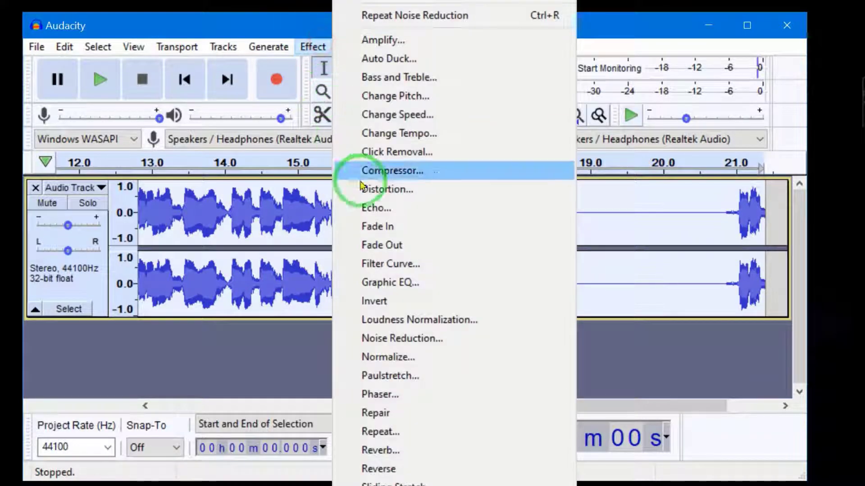
click(423, 340)
click(473, 393)
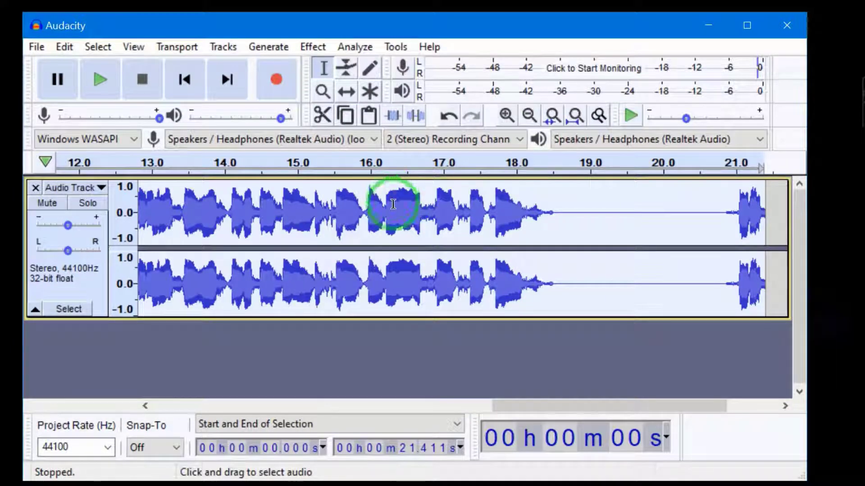
click(100, 80)
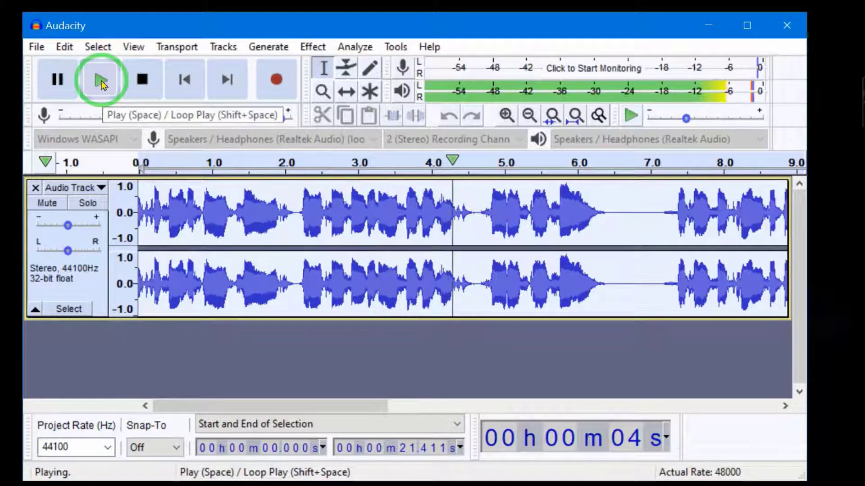
click(141, 80)
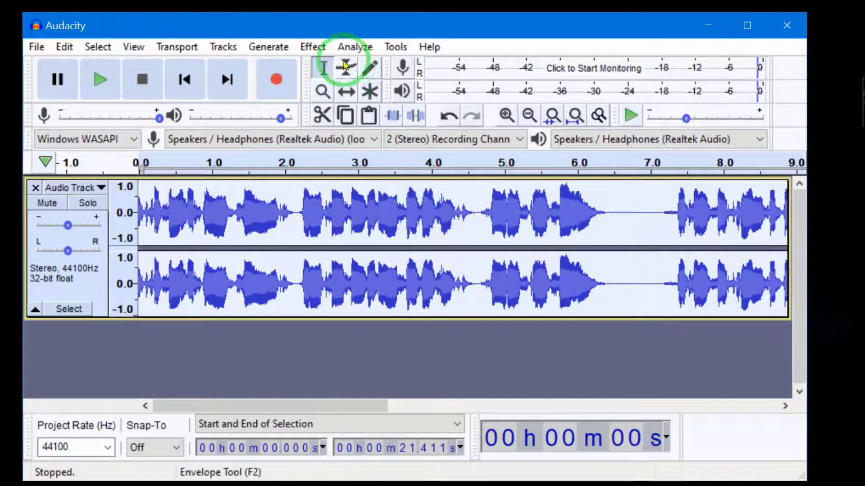
Apply Graphic EQ with the Bass Boost factory preset to the whole narration track.
click(313, 47)
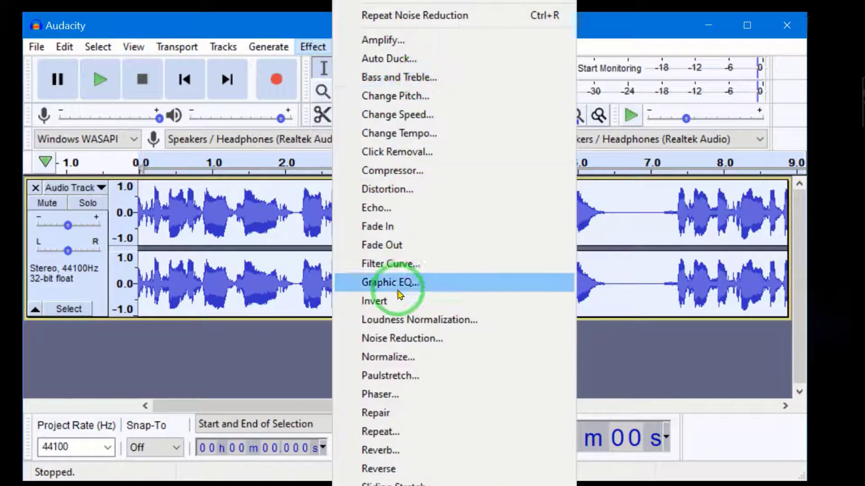
click(409, 284)
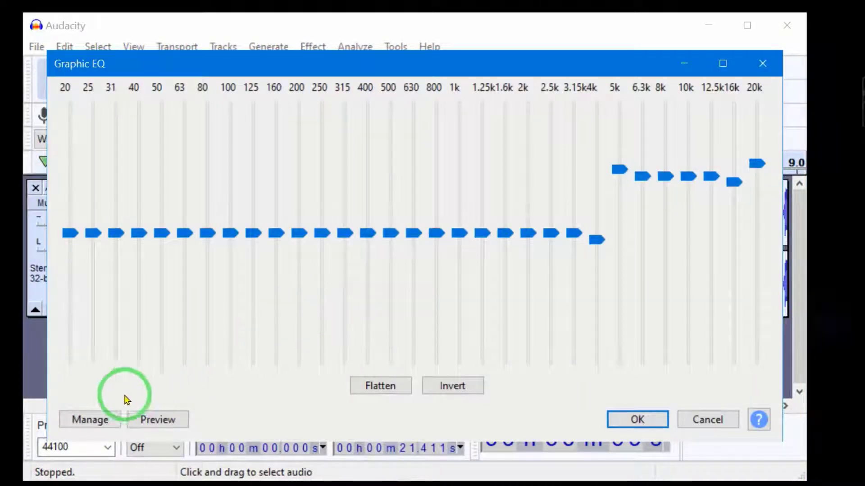
click(105, 420)
click(172, 325)
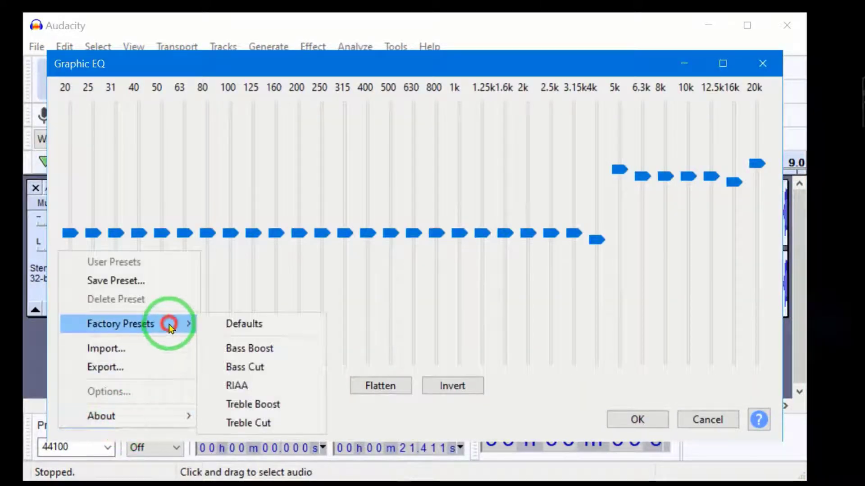
click(260, 354)
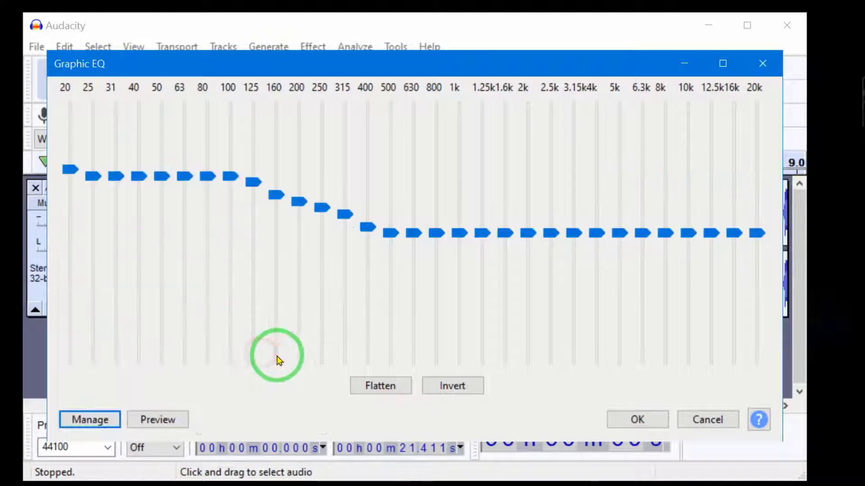
click(657, 426)
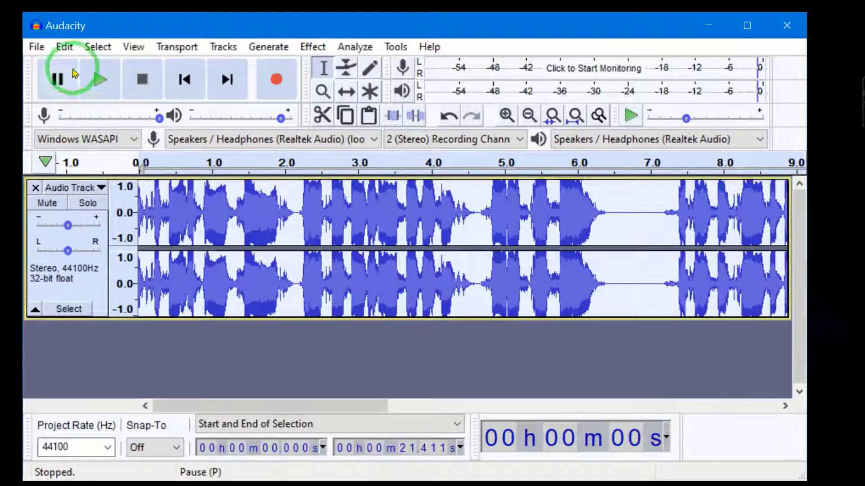
Apply Graphic EQ again to the whole track with the Treble Boost factory preset.
click(300, 47)
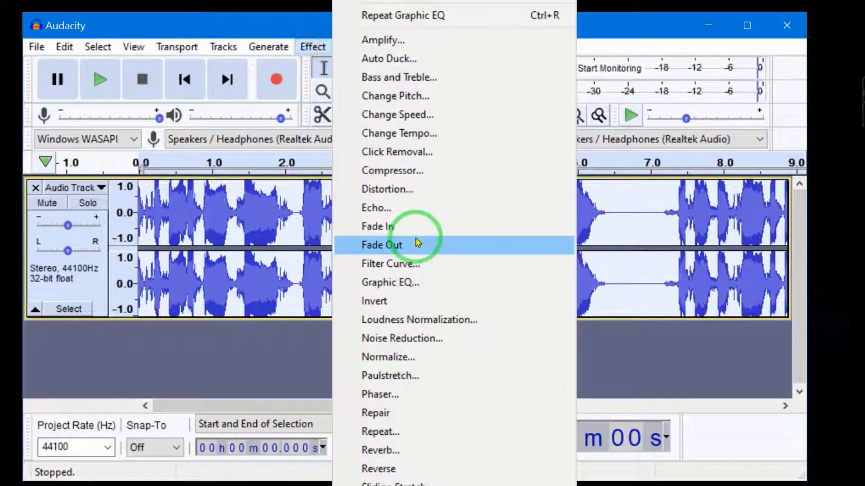
click(403, 282)
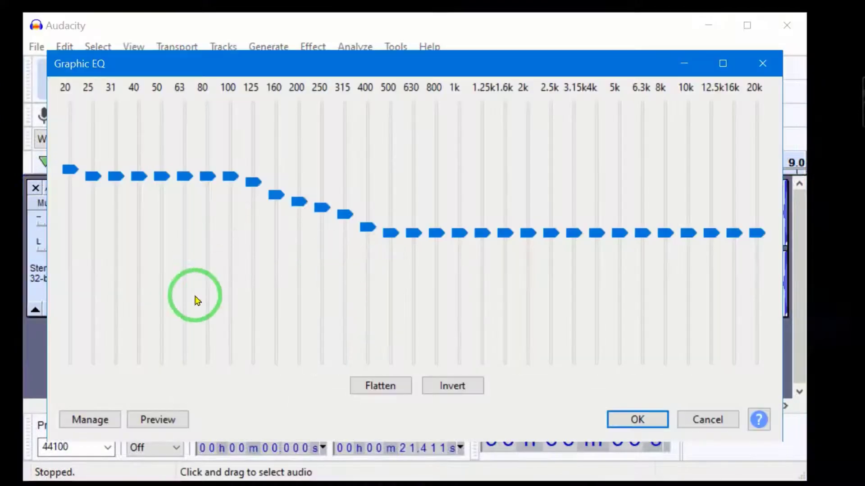
click(97, 417)
mouse_move(158, 328)
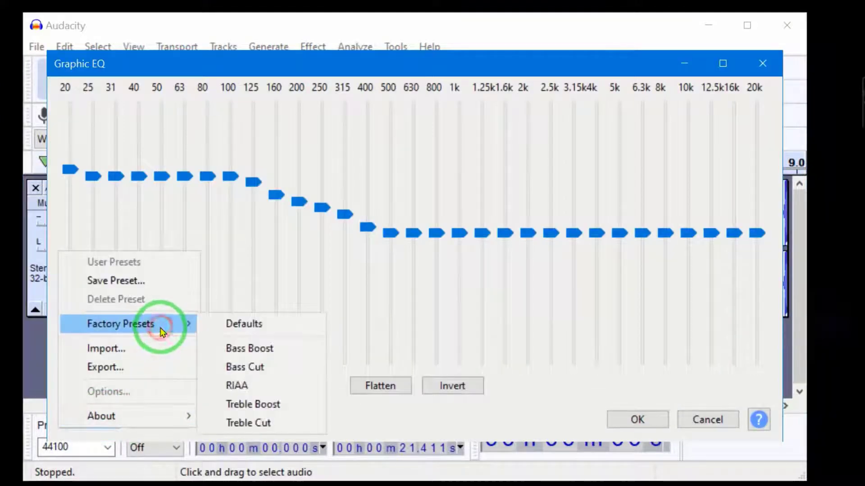
click(280, 405)
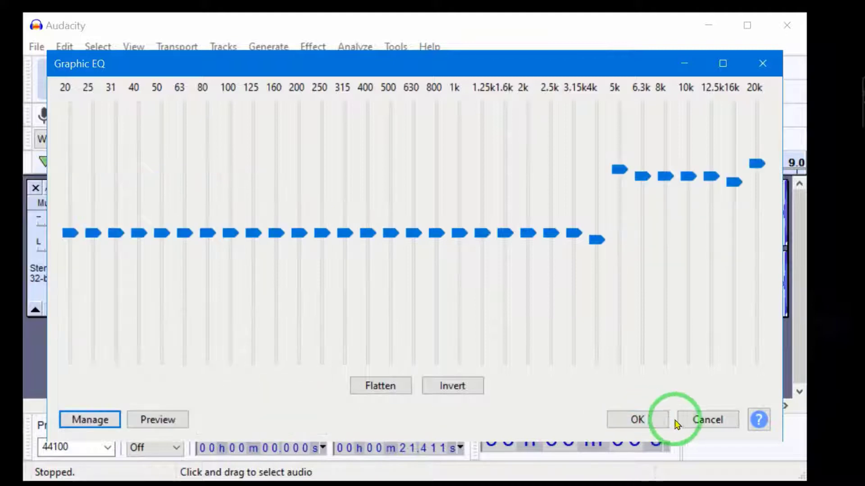
click(637, 419)
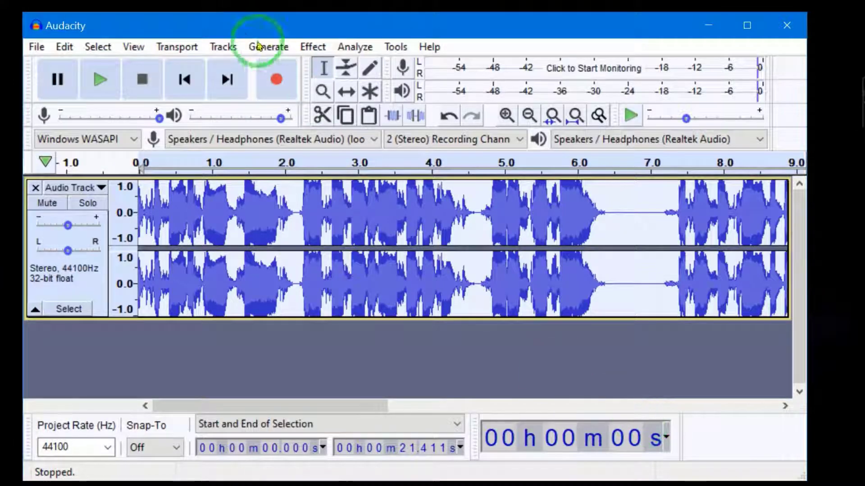
Apply the Limiter effect to the whole track using the settings already in its dialog.
click(311, 47)
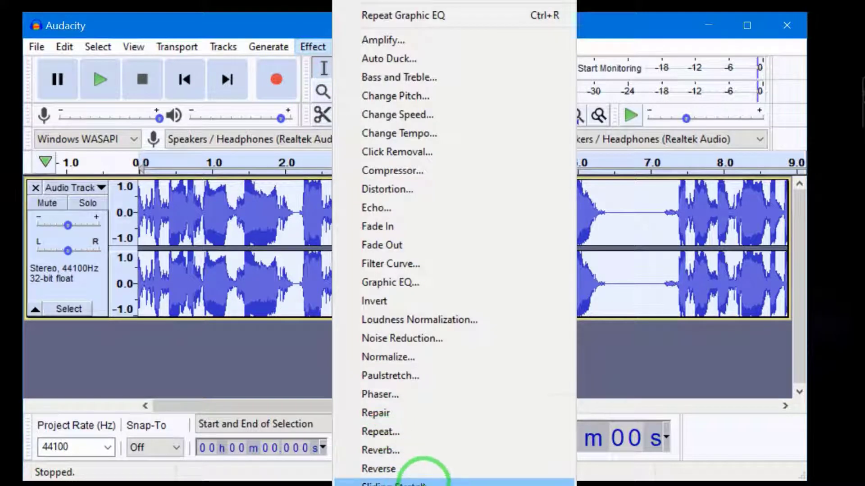
scroll(424, 482, down, 5)
click(398, 390)
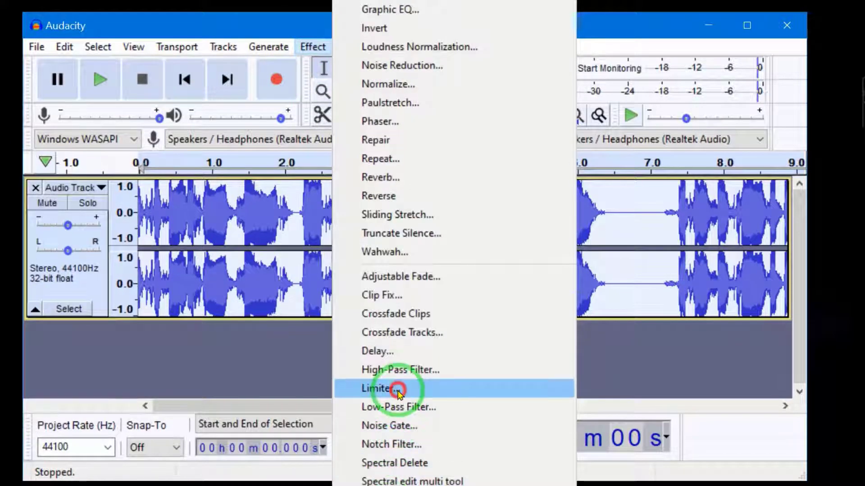
click(443, 356)
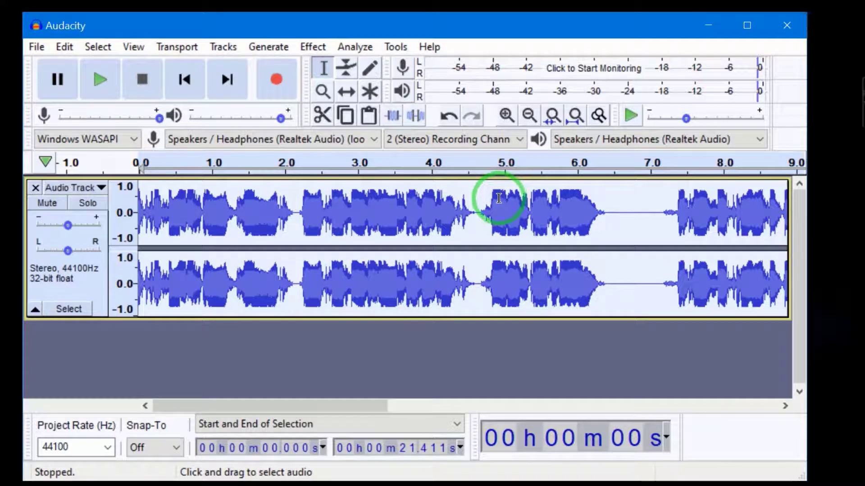
Apply Reverb with the Vocal I factory preset to the whole track and play back the result.
click(312, 47)
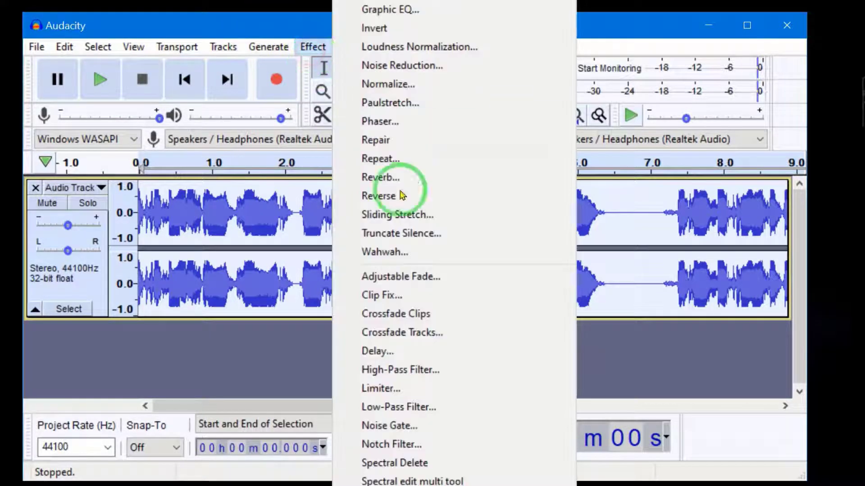
scroll(402, 196, down, 3)
click(411, 121)
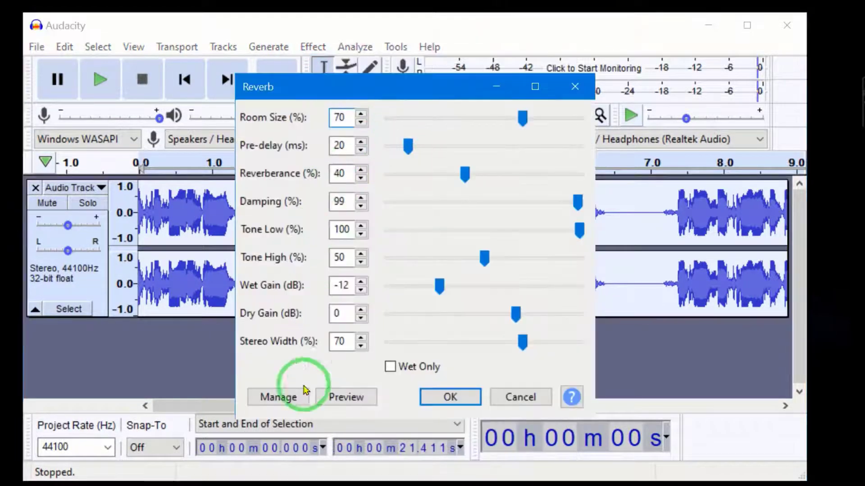
click(280, 396)
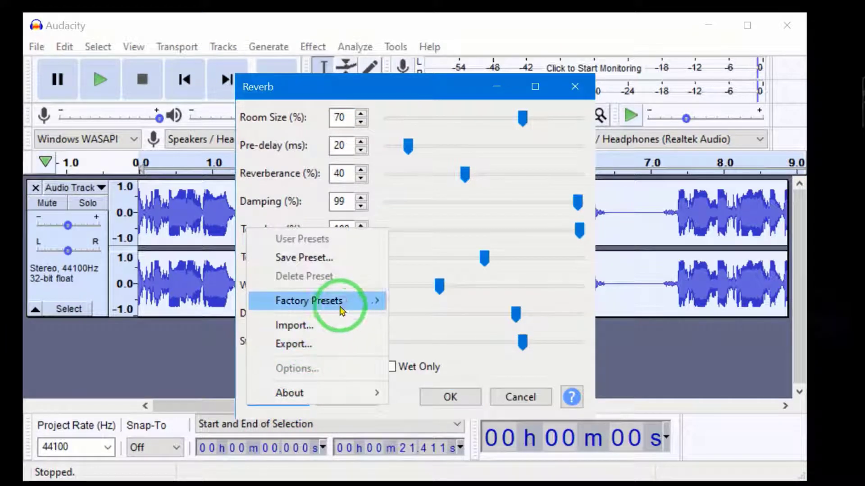
mouse_move(341, 306)
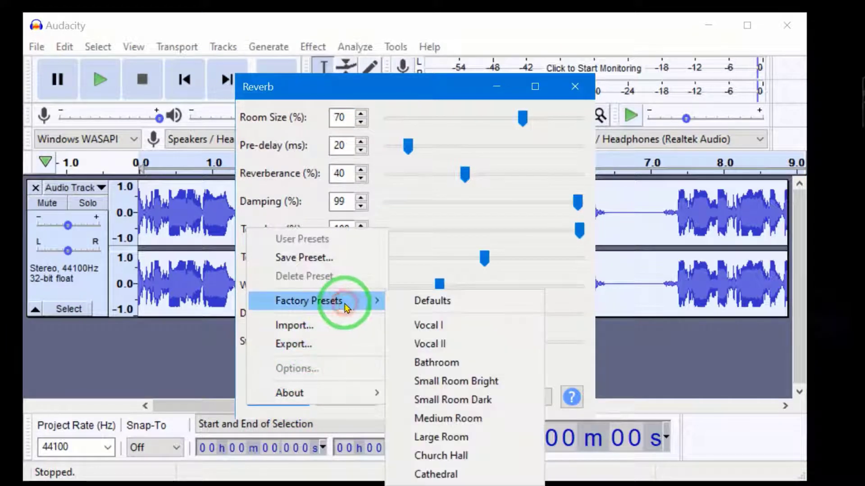
click(439, 325)
click(448, 396)
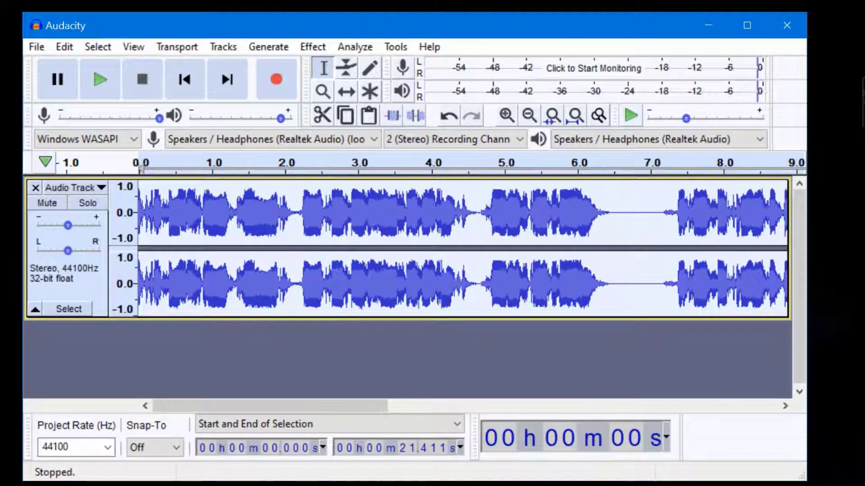
click(105, 80)
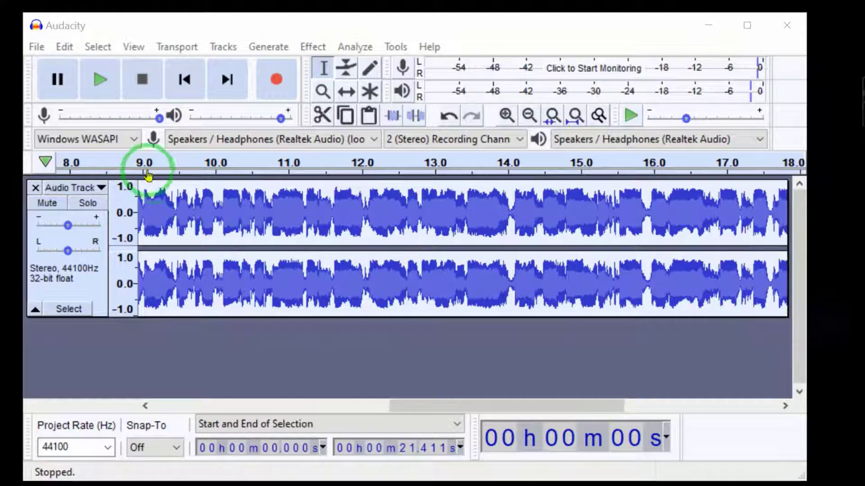
Export the audio as narasi22.mp3 to the Documents folder with empty metadata tags, and close Audacity without saving the project.
click(44, 53)
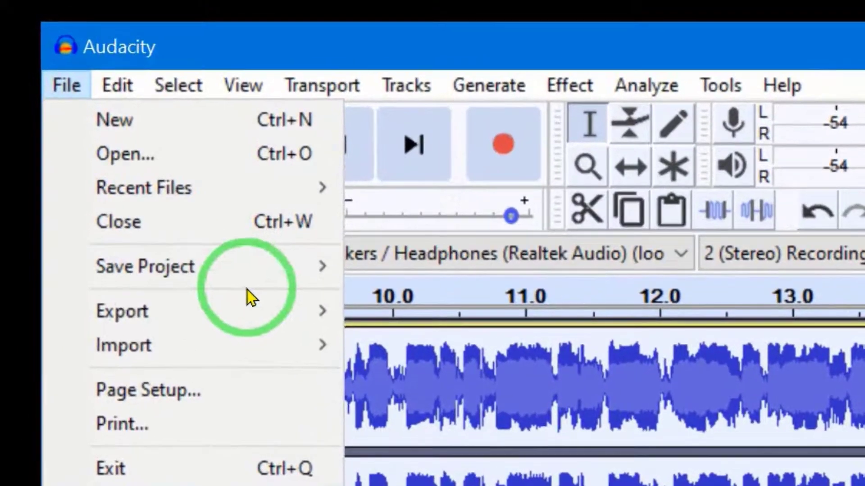
click(132, 170)
click(587, 322)
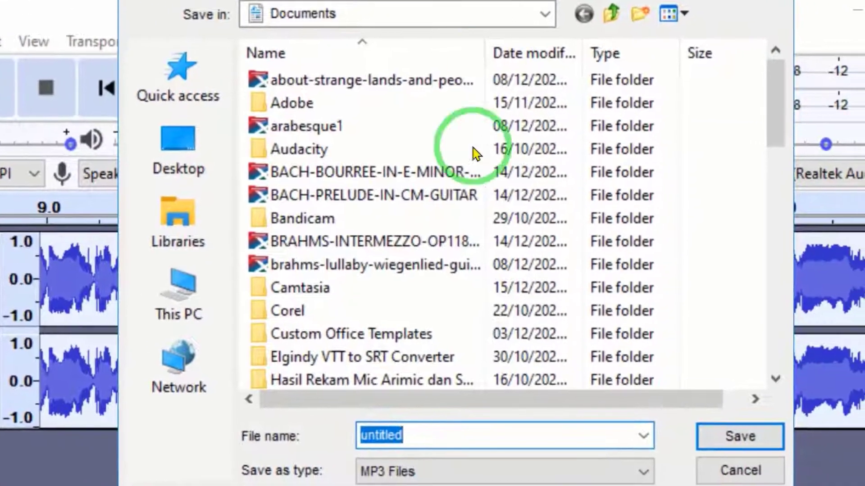
text(narasi22.mp3)
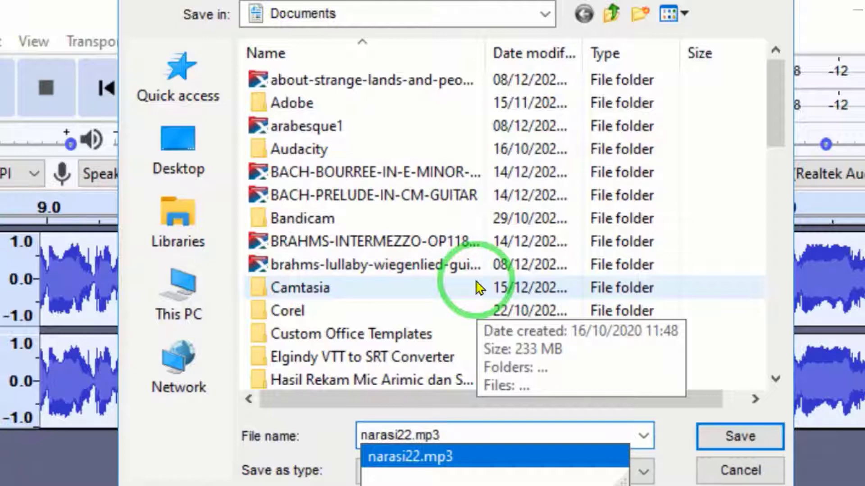
click(761, 436)
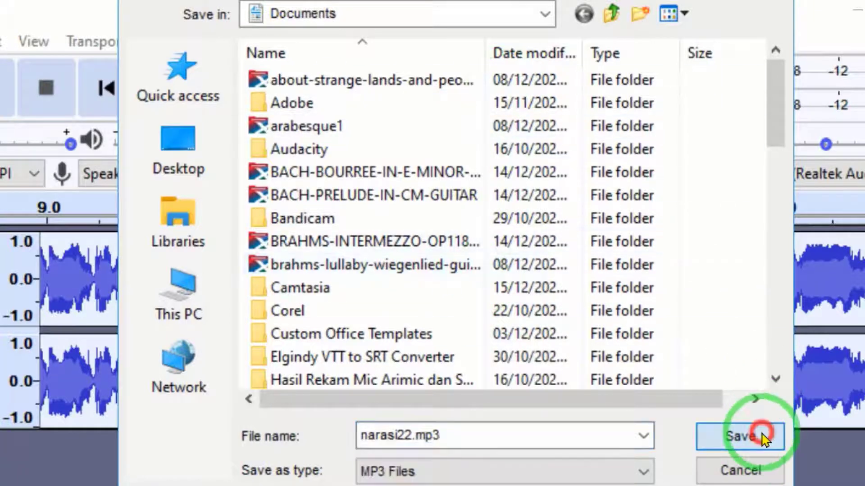
click(563, 347)
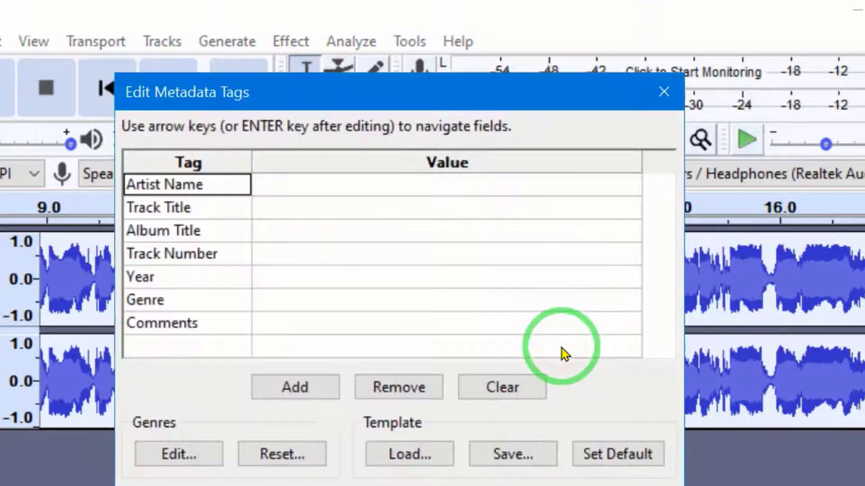
click(494, 485)
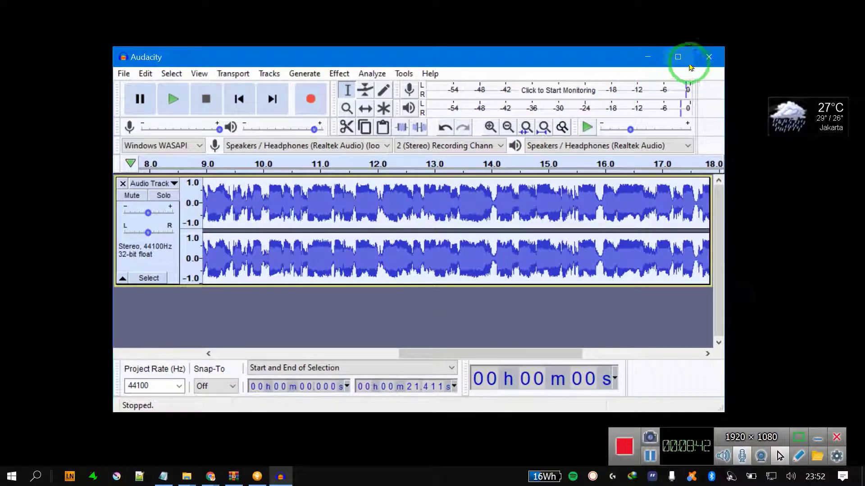
click(708, 57)
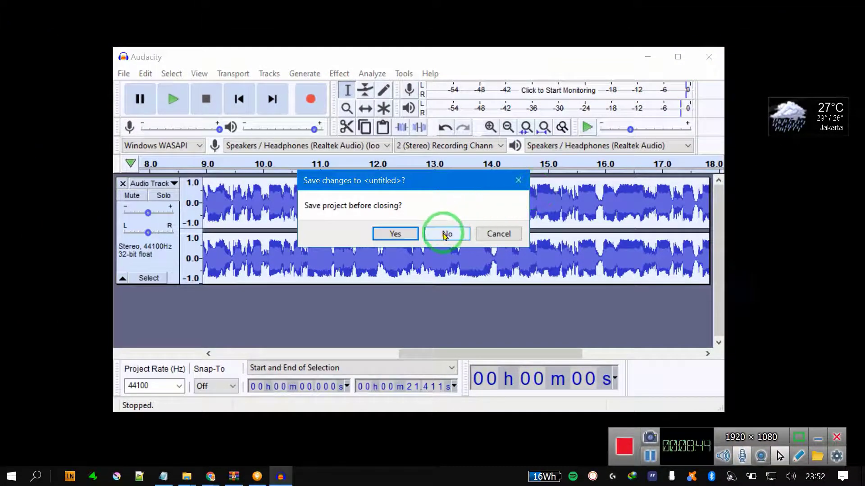
click(447, 235)
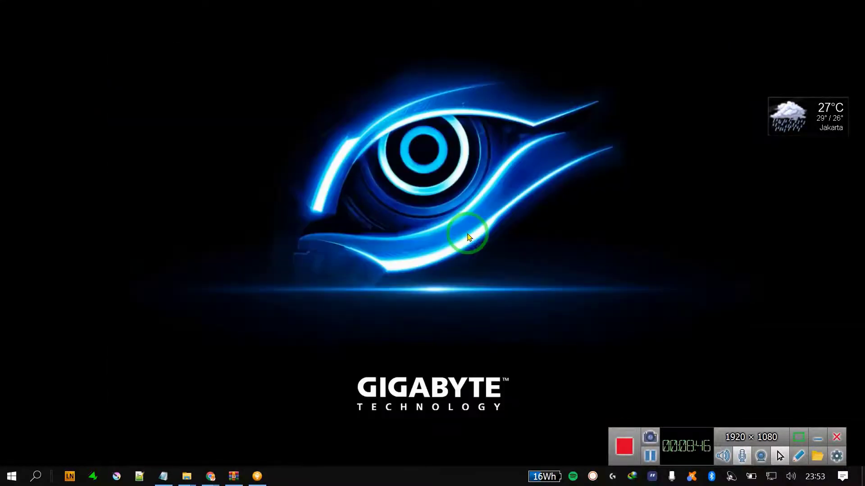